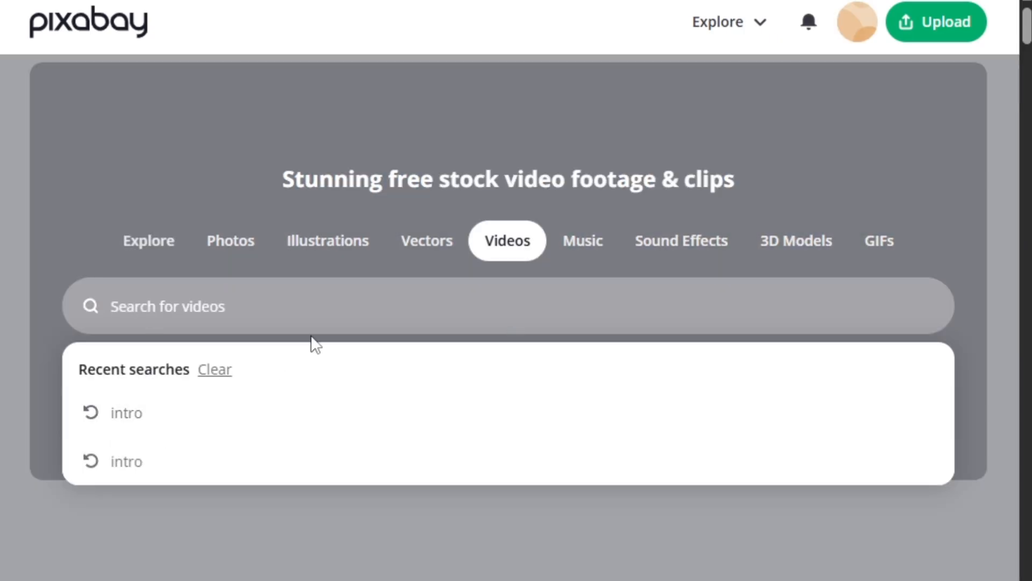
# - Browse the Pixabay "intro" videos and download the 0:05 clip of a dark blue particle burst
pyautogui.scroll(-7, 371, 381)
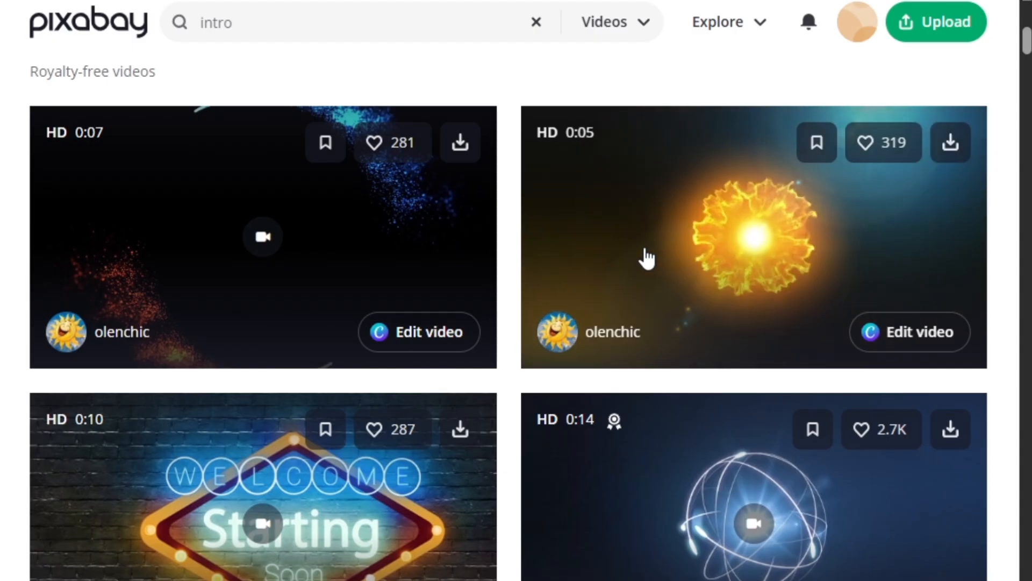
pyautogui.scroll(-5, 645, 269)
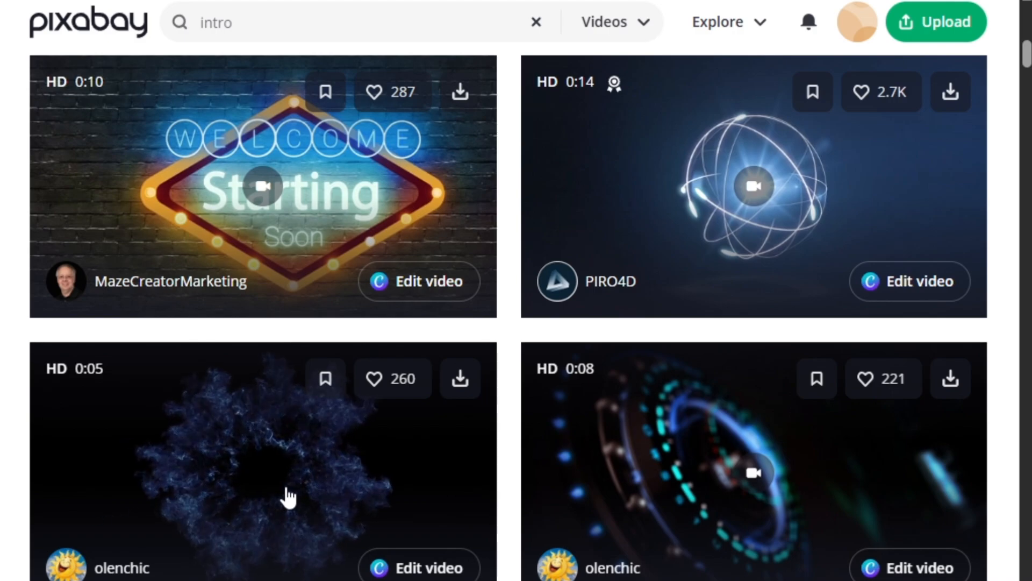
pyautogui.click(253, 483)
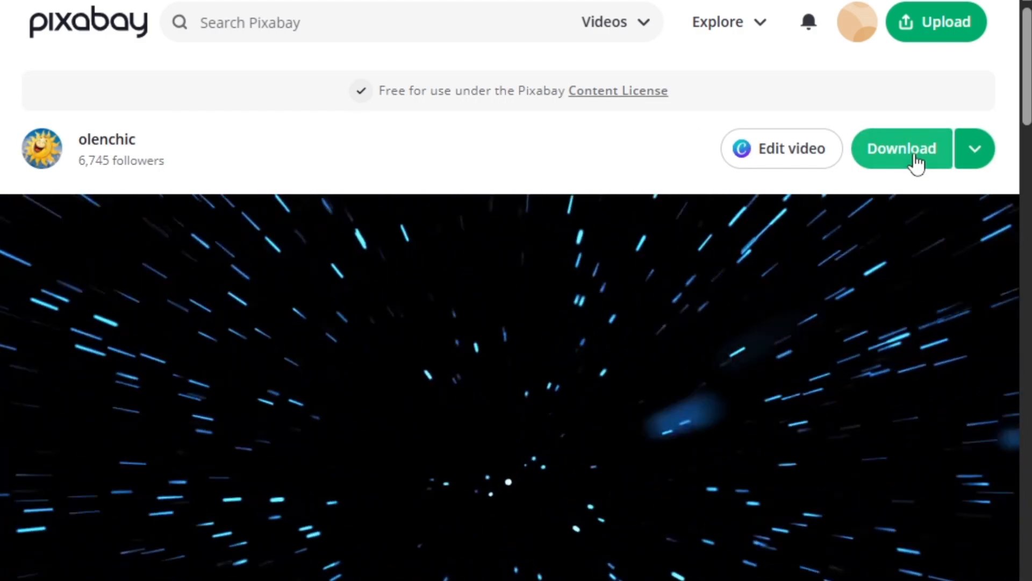
pyautogui.click(899, 152)
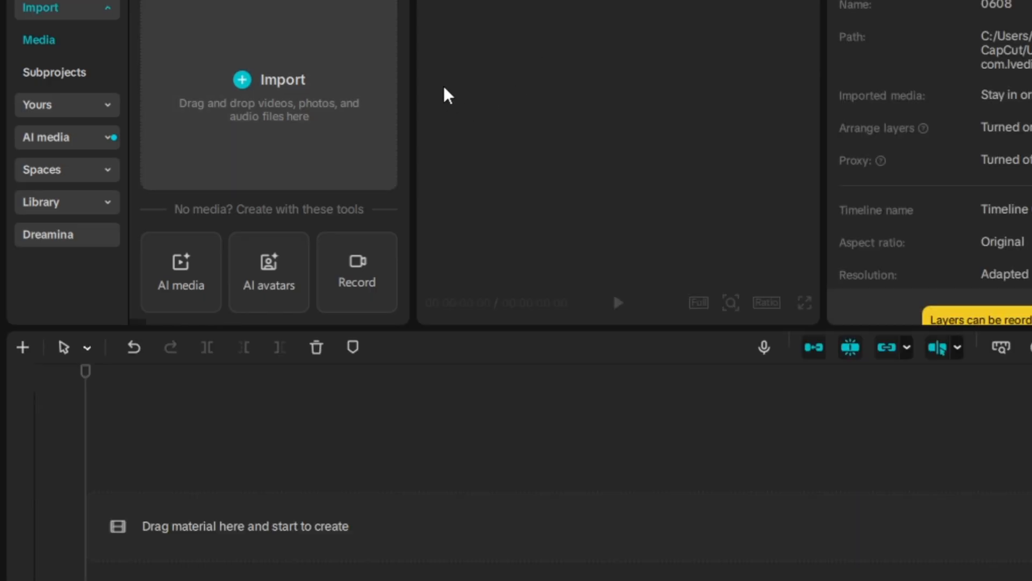
# - In CapCut, import the video 217488 (1) and the logo image ChatGPT Image Jun 6, 2026, 09_38_59 PM from Downloads
pyautogui.click(308, 98)
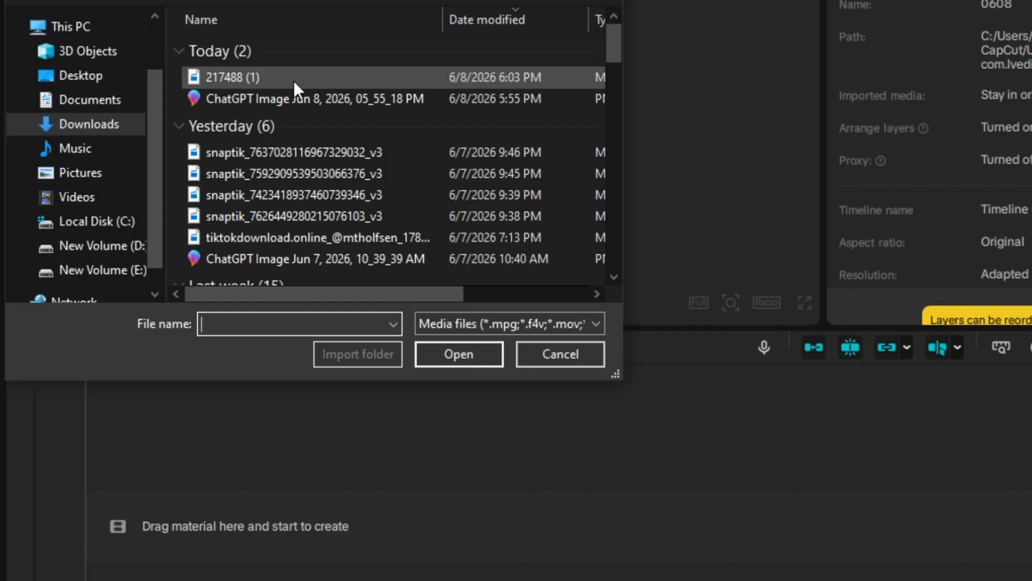
pyautogui.click(248, 81)
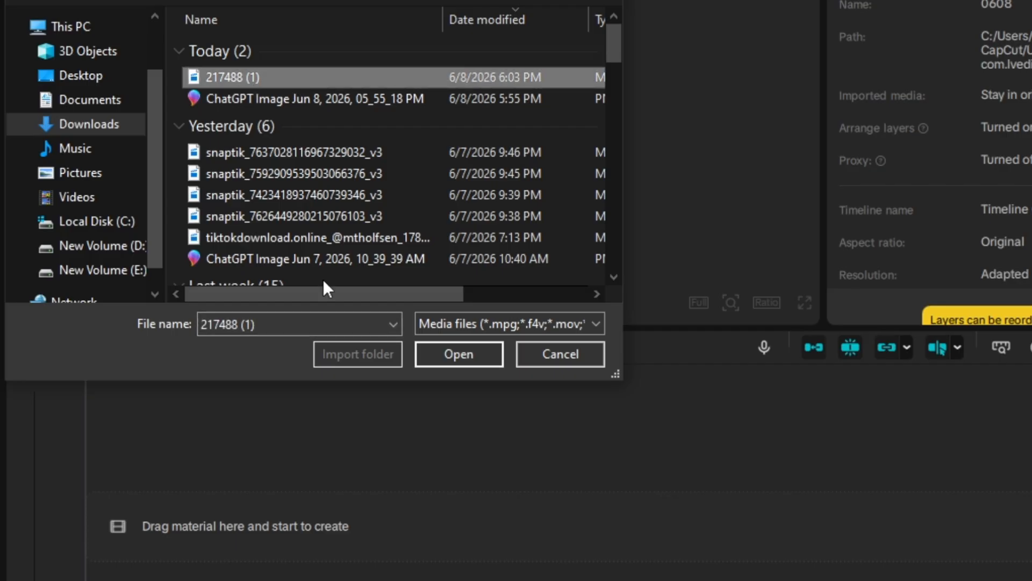
pyautogui.click(441, 354)
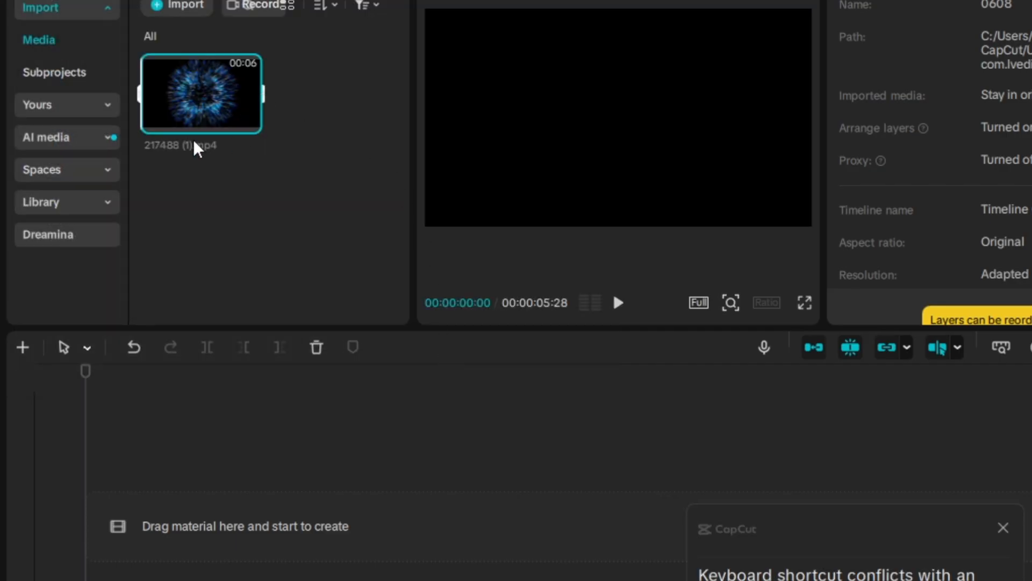
pyautogui.click(167, 3)
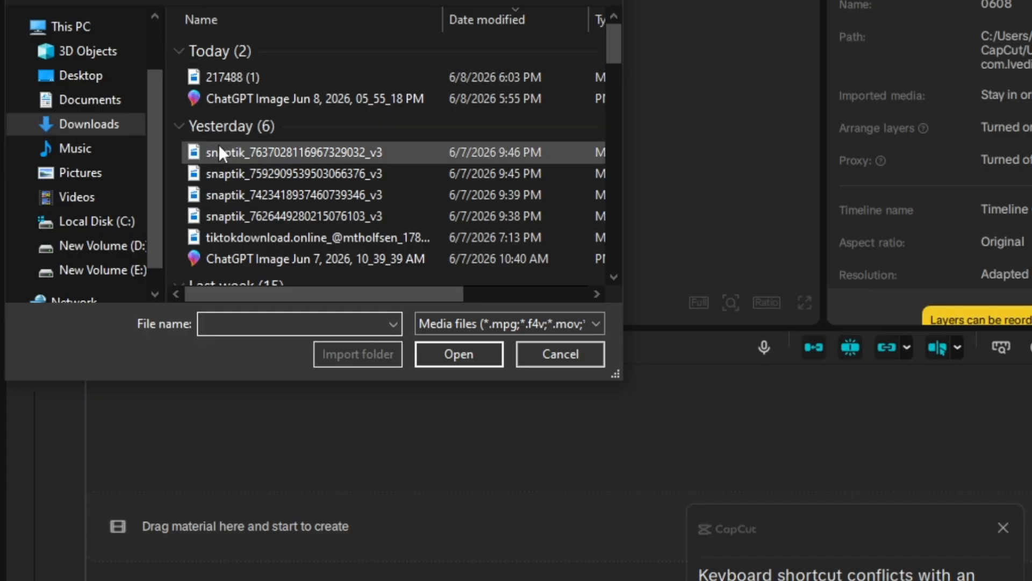
pyautogui.scroll(-3, 204, 185)
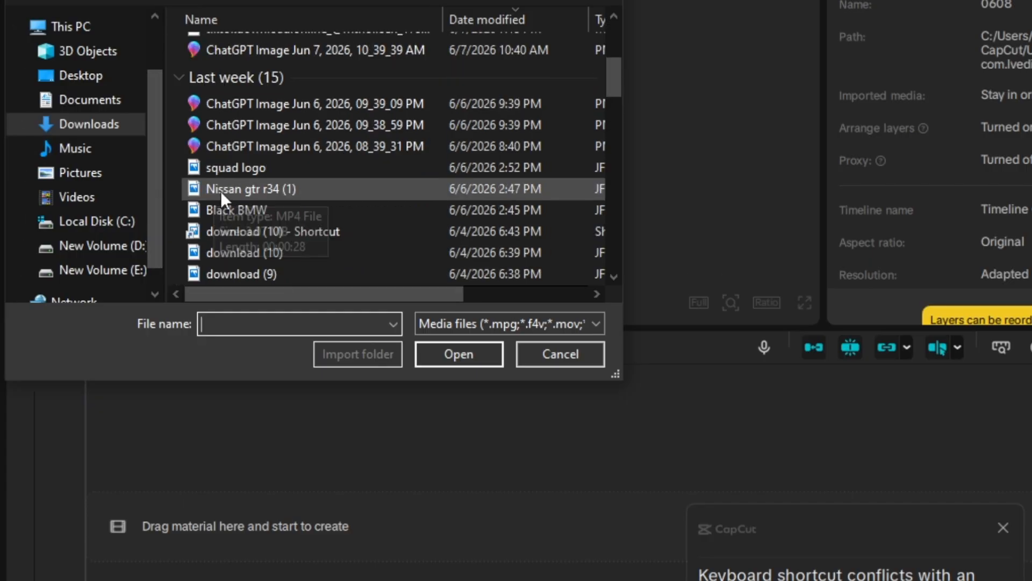
pyautogui.click(271, 118)
pyautogui.click(456, 353)
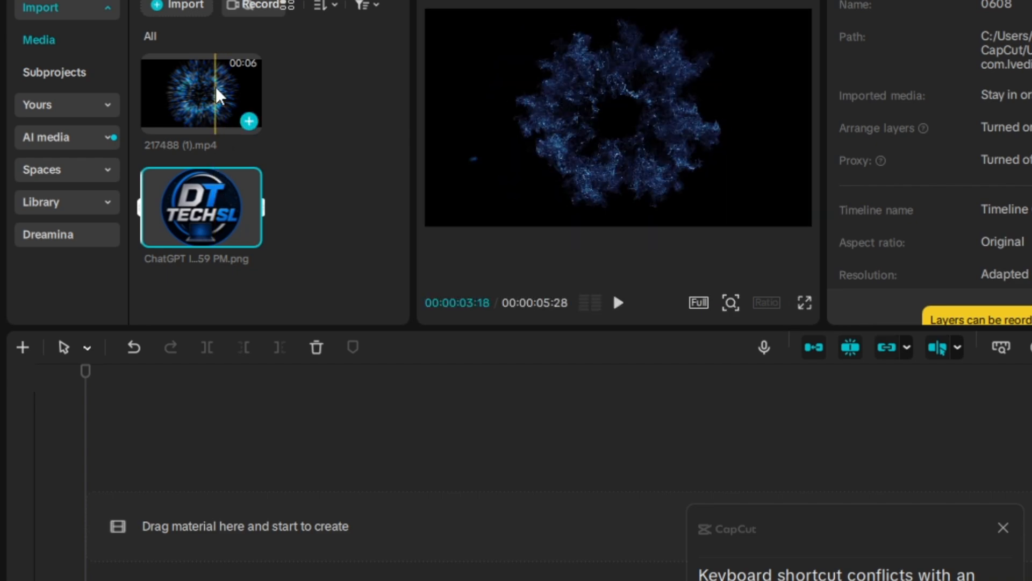
# - Place the 217488 (1).mp4 clip at the start of the timeline and preview it up to 00:00:01:19
pyautogui.moveTo(217, 90)
pyautogui.mouseDown()
pyautogui.moveTo(299, 211)
pyautogui.moveTo(347, 441)
pyautogui.moveTo(271, 540)
pyautogui.moveTo(188, 506)
pyautogui.mouseUp()
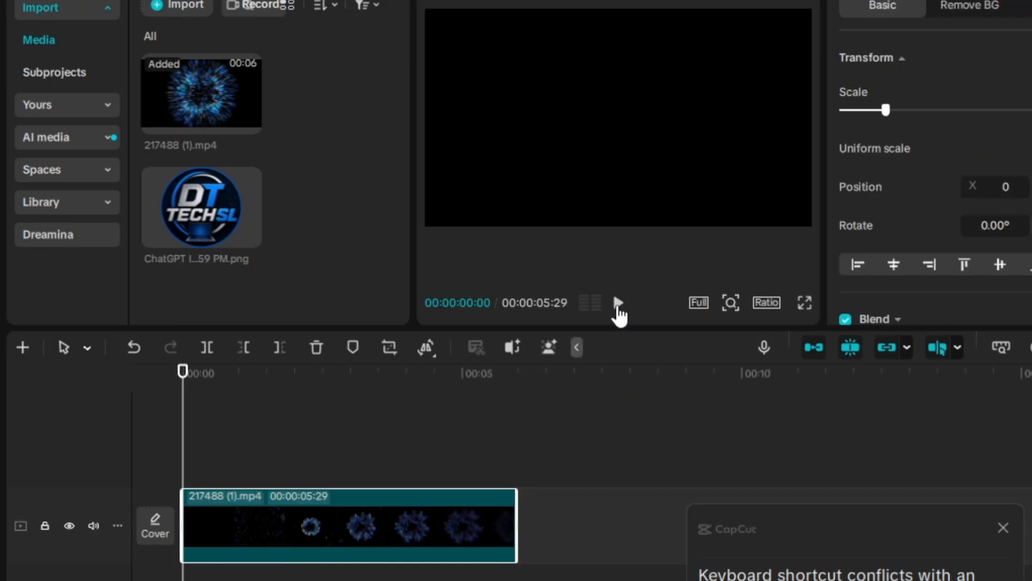
pyautogui.click(618, 304)
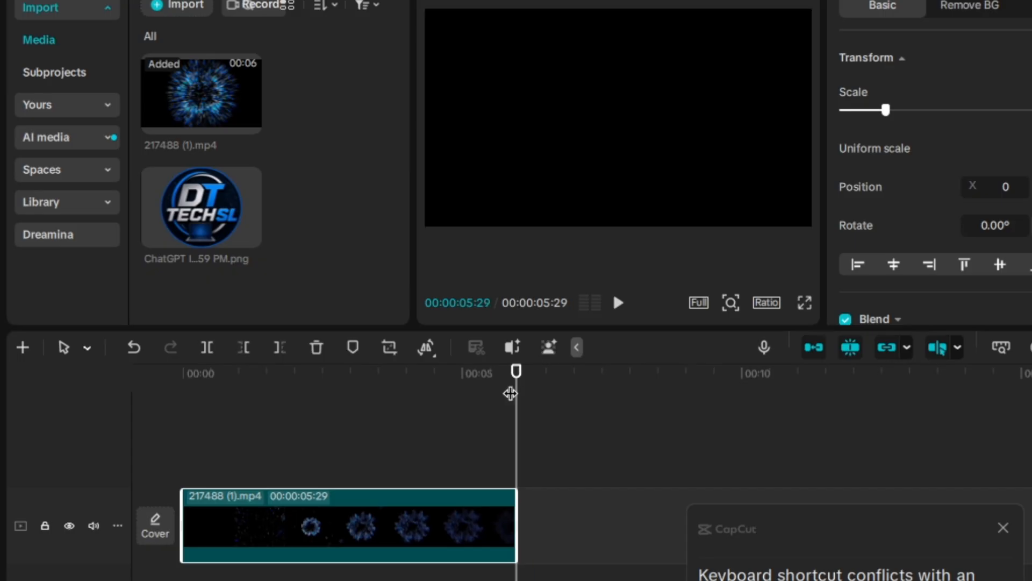
pyautogui.moveTo(511, 394); pyautogui.dragTo(143, 421)
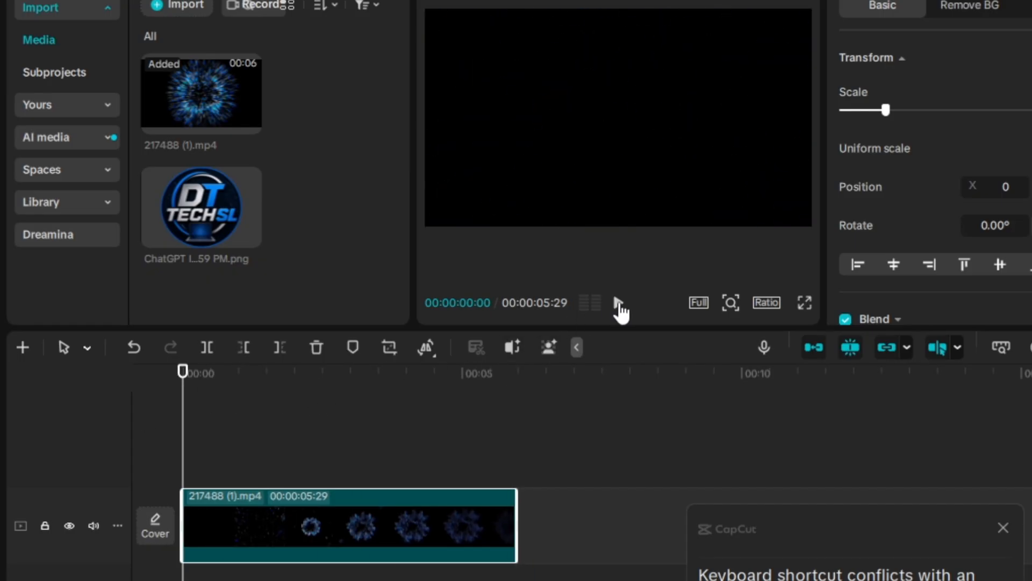
pyautogui.click(618, 304)
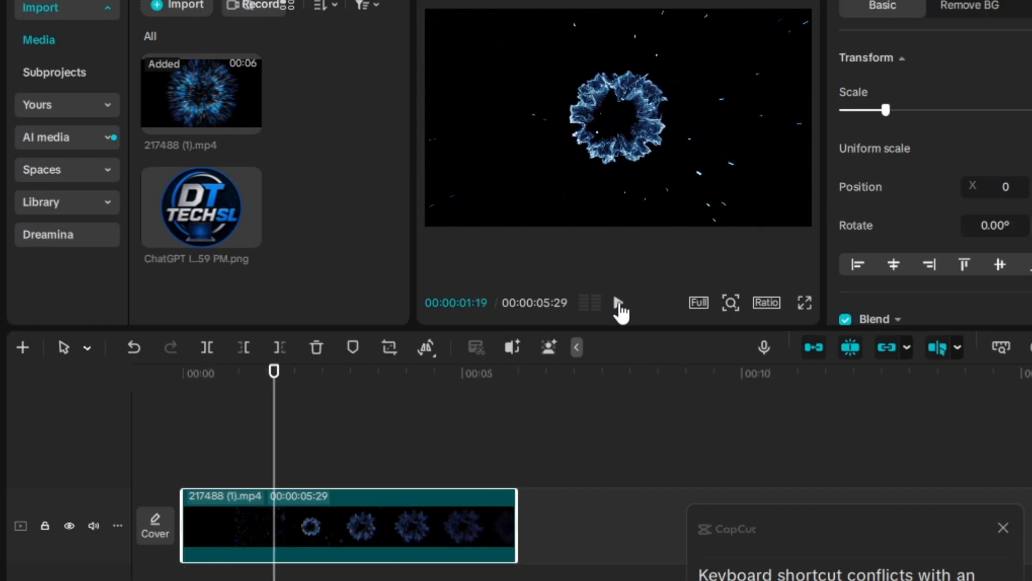
# - Overlay the logo from 00:00:01:19 to the end of the background clip, shrink it to fit inside the particle ring, and preview it
pyautogui.moveTo(214, 212); pyautogui.dragTo(281, 456)
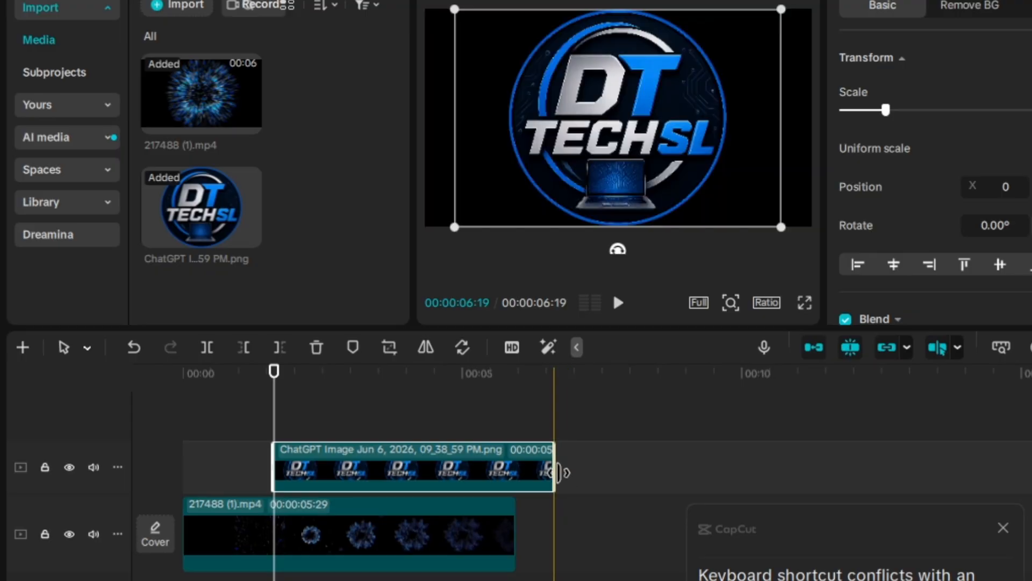
pyautogui.moveTo(557, 472); pyautogui.dragTo(514, 491)
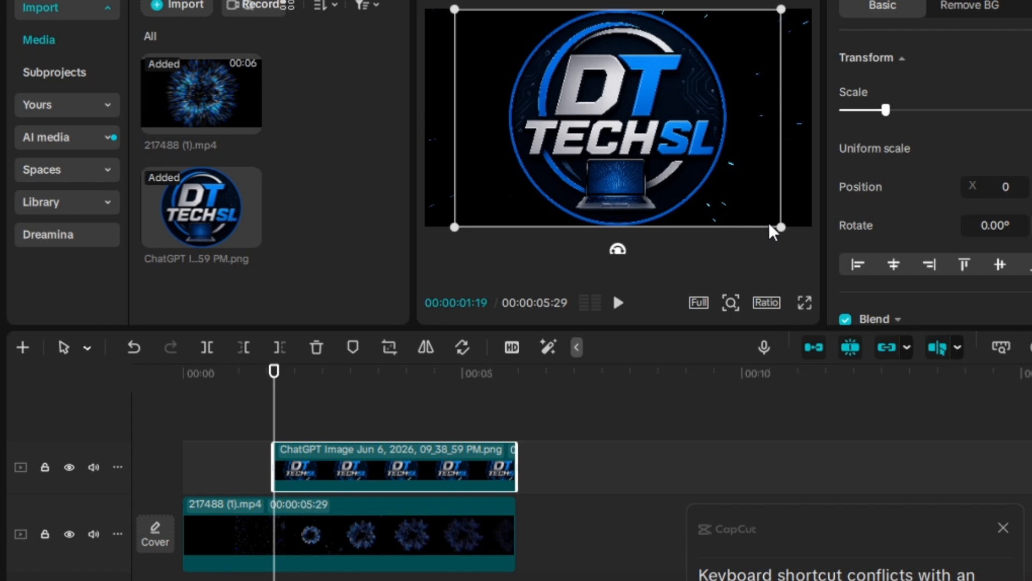
pyautogui.moveTo(782, 226); pyautogui.dragTo(624, 157)
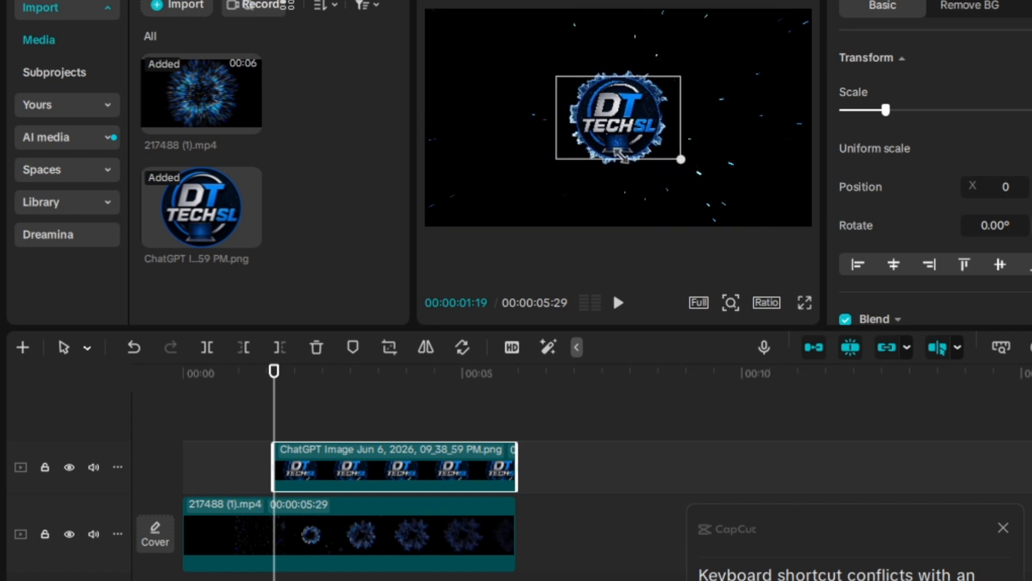
pyautogui.click(617, 303)
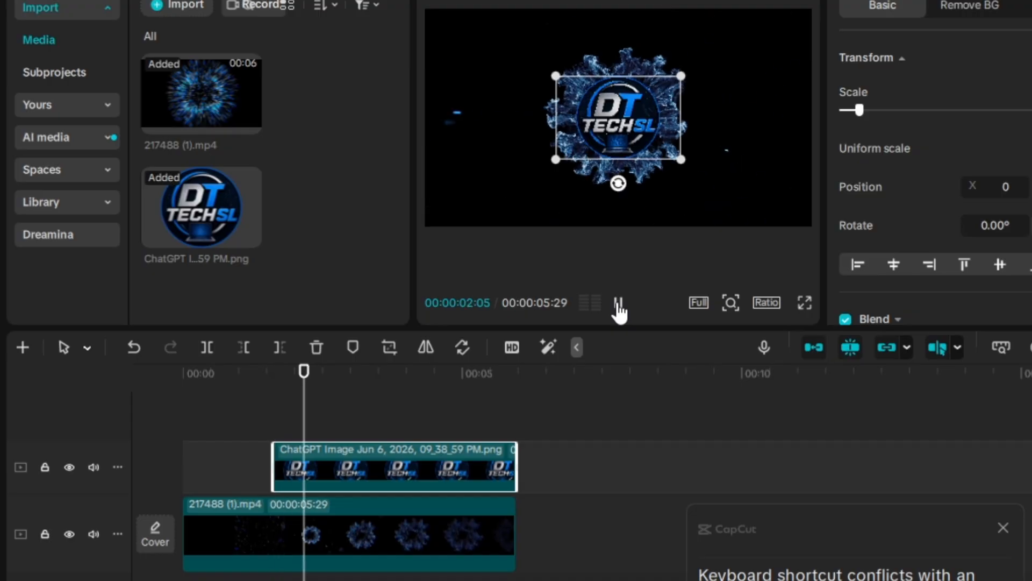
pyautogui.click(605, 417)
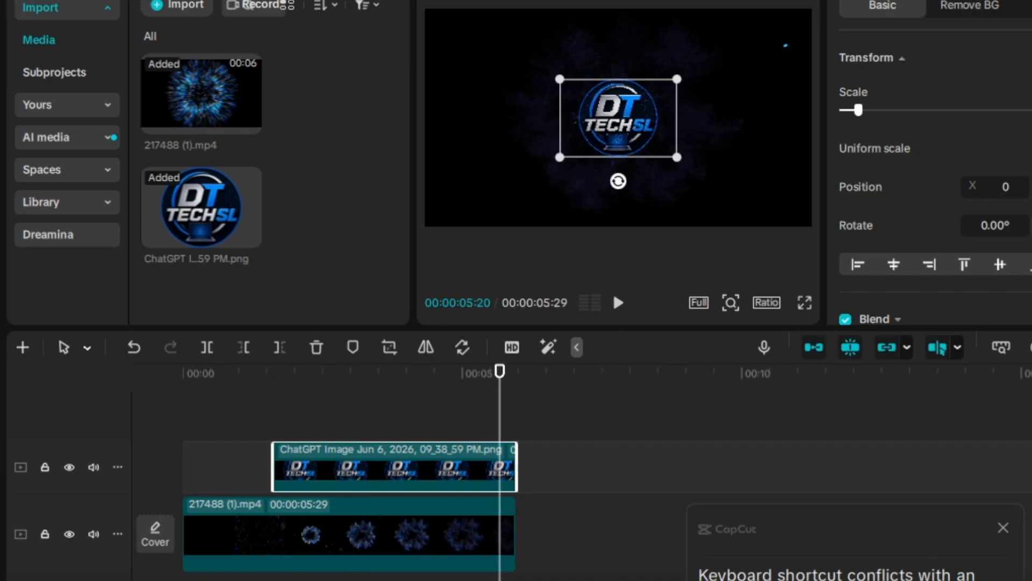
# - Add a default text clip above the logo track and set its text to "DENETH TECH SL"
pyautogui.click(173, 4)
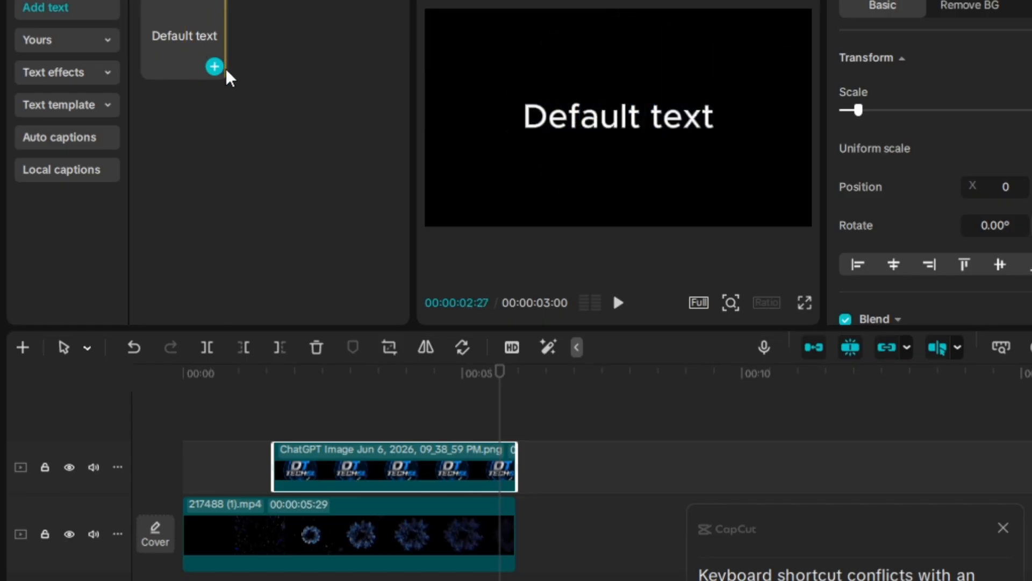
pyautogui.moveTo(187, 39); pyautogui.dragTo(440, 417)
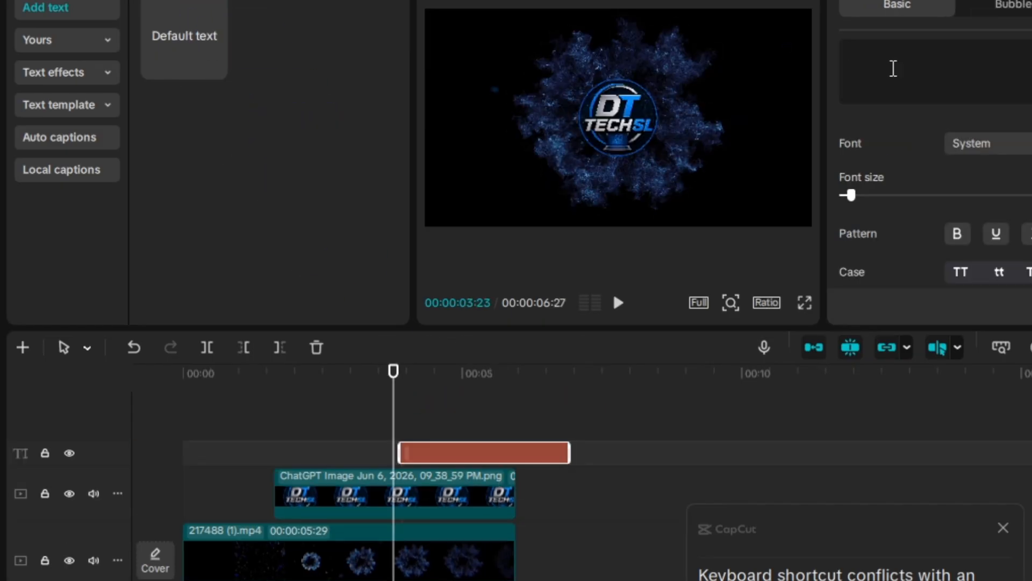
pyautogui.write('DENETH TECH SL')
# - Preview the intro from the start and move the title clip so it begins at 00:00:03:16
pyautogui.moveTo(393, 371); pyautogui.dragTo(160, 430)
pyautogui.click(617, 304)
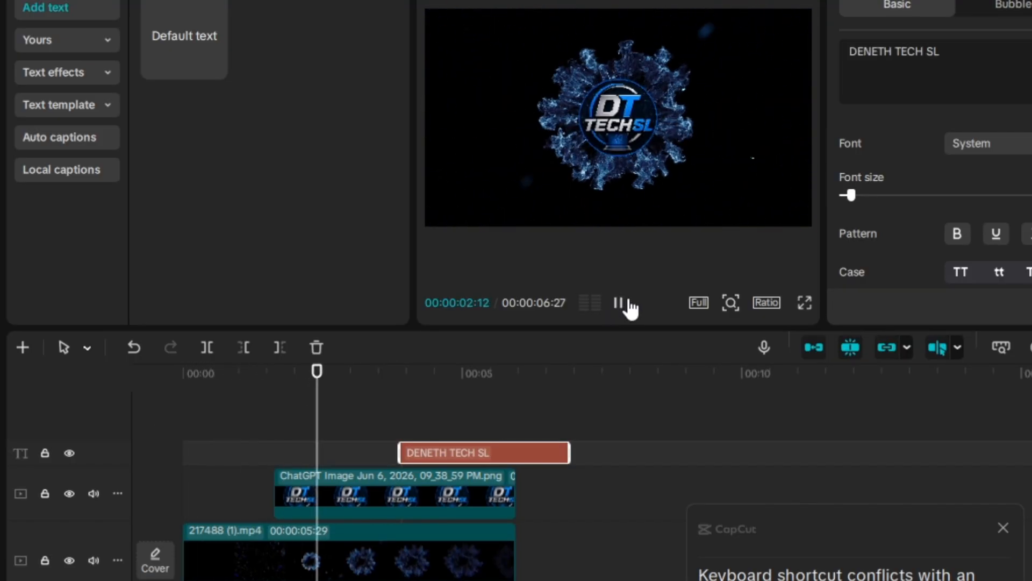
pyautogui.click(618, 304)
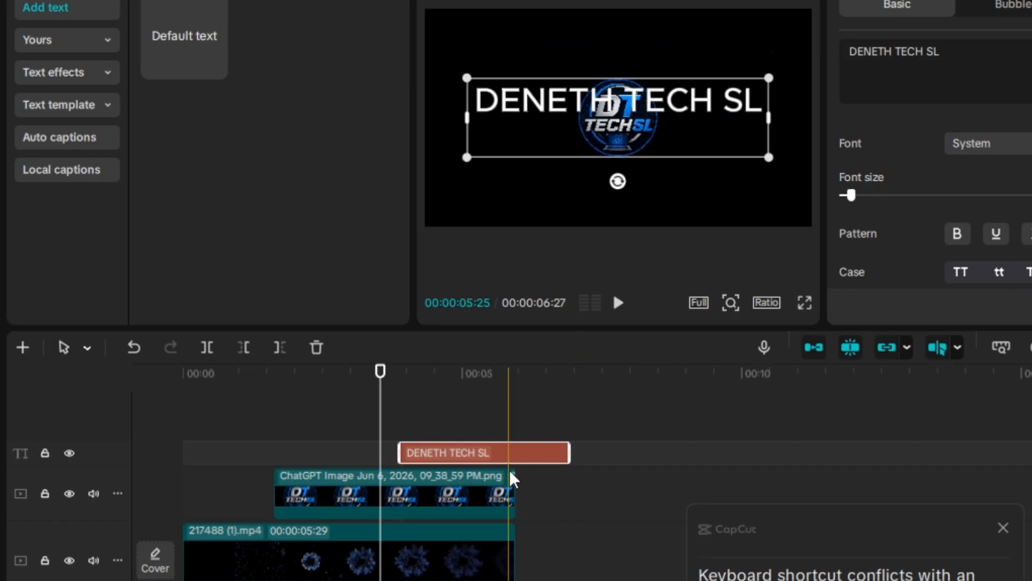
pyautogui.moveTo(505, 458); pyautogui.dragTo(482, 456)
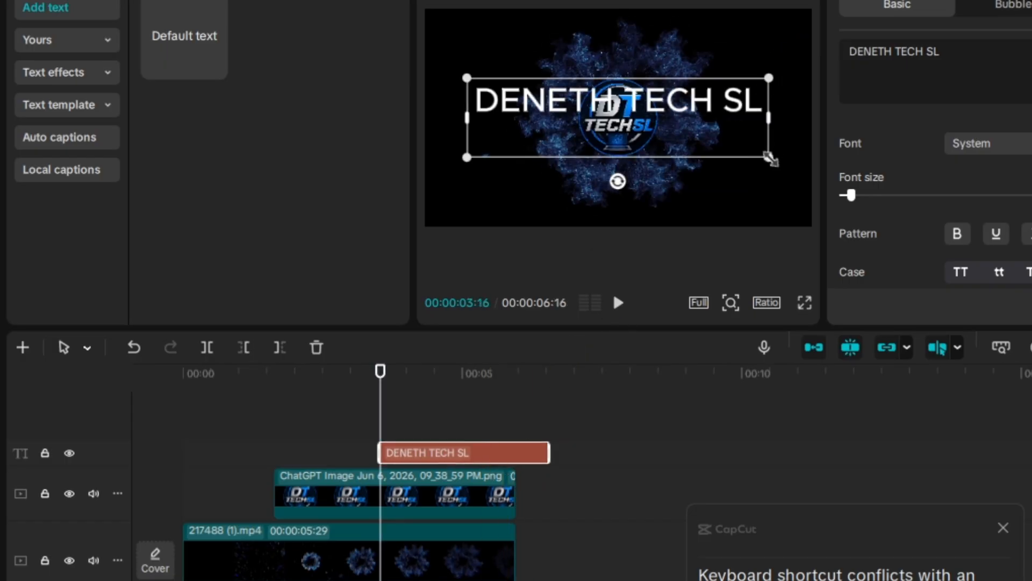
# - Scale down the title text and center it just below the logo
pyautogui.moveTo(771, 159); pyautogui.dragTo(645, 203)
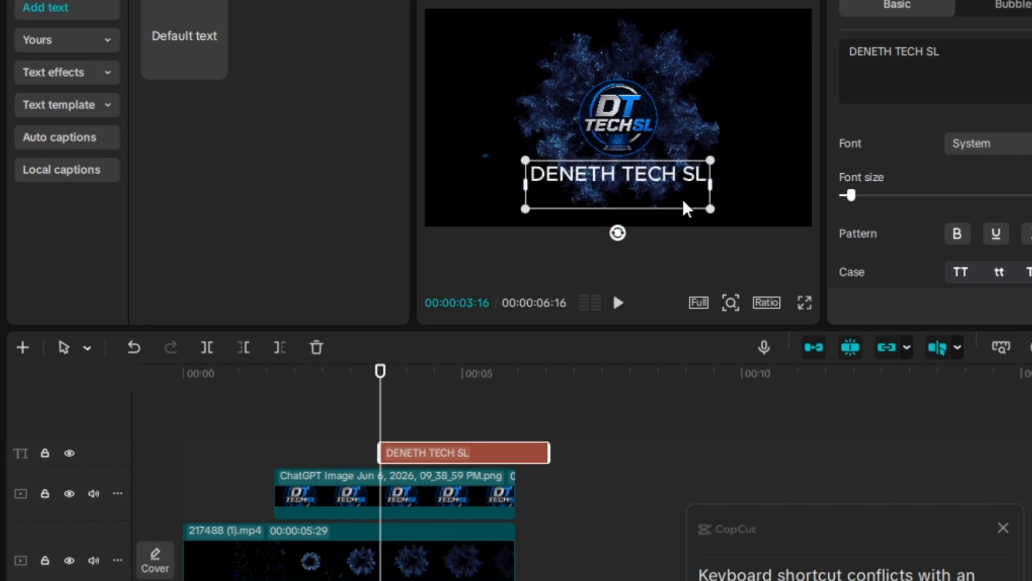
pyautogui.moveTo(710, 210); pyautogui.dragTo(701, 203)
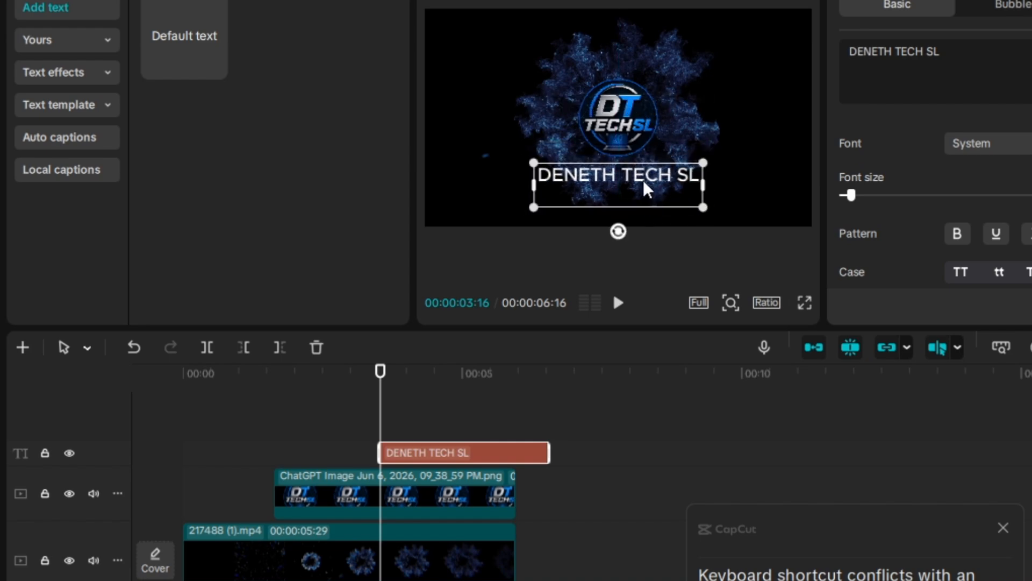
pyautogui.moveTo(644, 181)
pyautogui.mouseDown()
pyautogui.moveTo(639, 200)
pyautogui.moveTo(638, 190)
pyautogui.mouseUp()
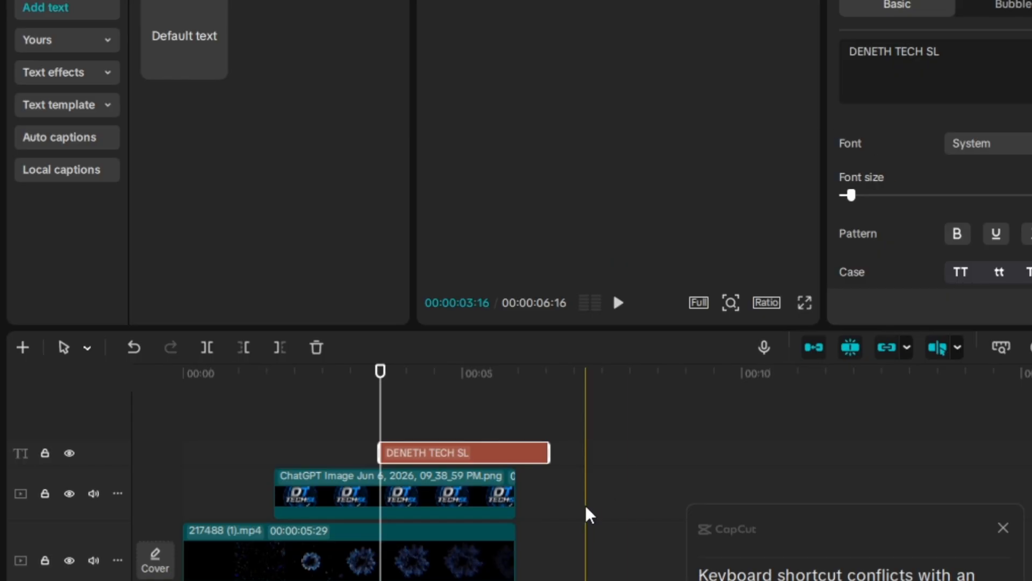
# - Apply the preset style with green lettering on a black background to the title
pyautogui.scroll(-3, 977, 217)
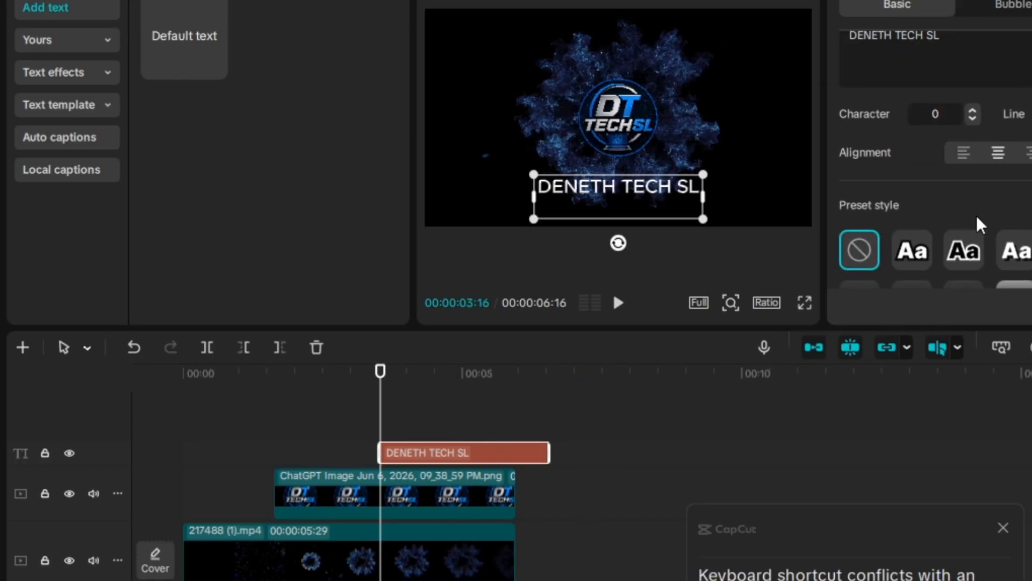
pyautogui.scroll(-3, 976, 215)
pyautogui.scroll(2, 975, 210)
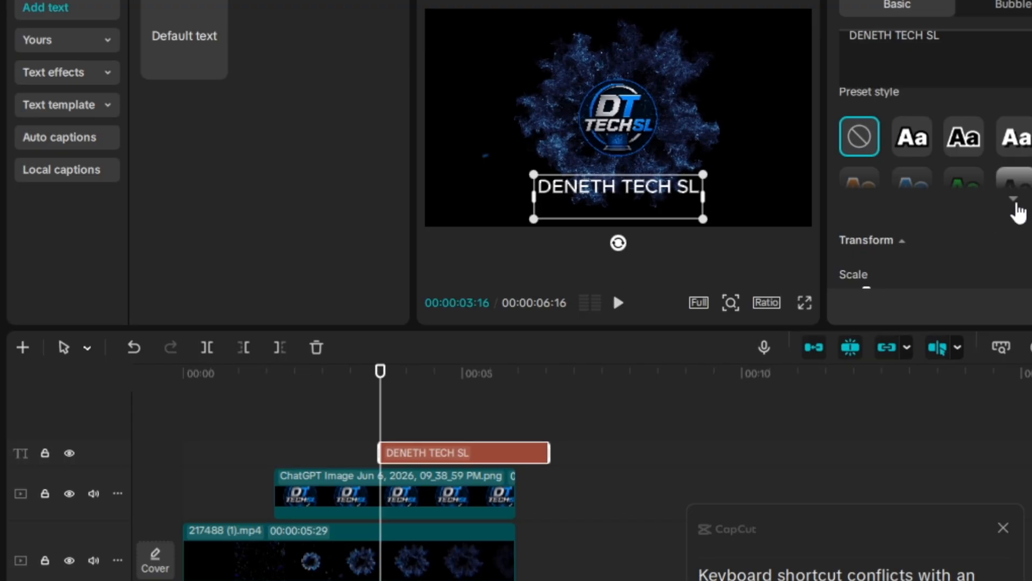
pyautogui.click(1014, 201)
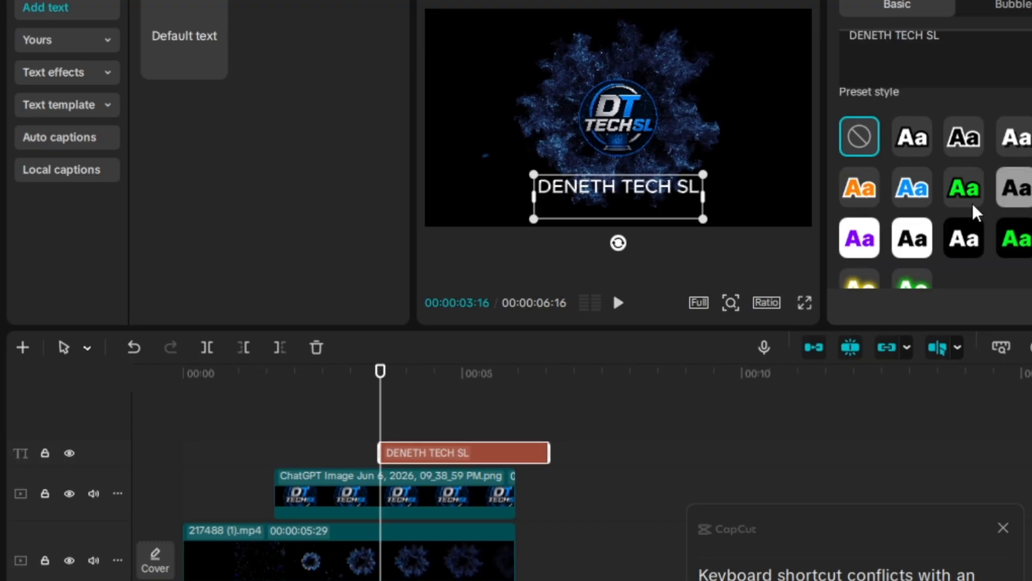
pyautogui.click(1019, 240)
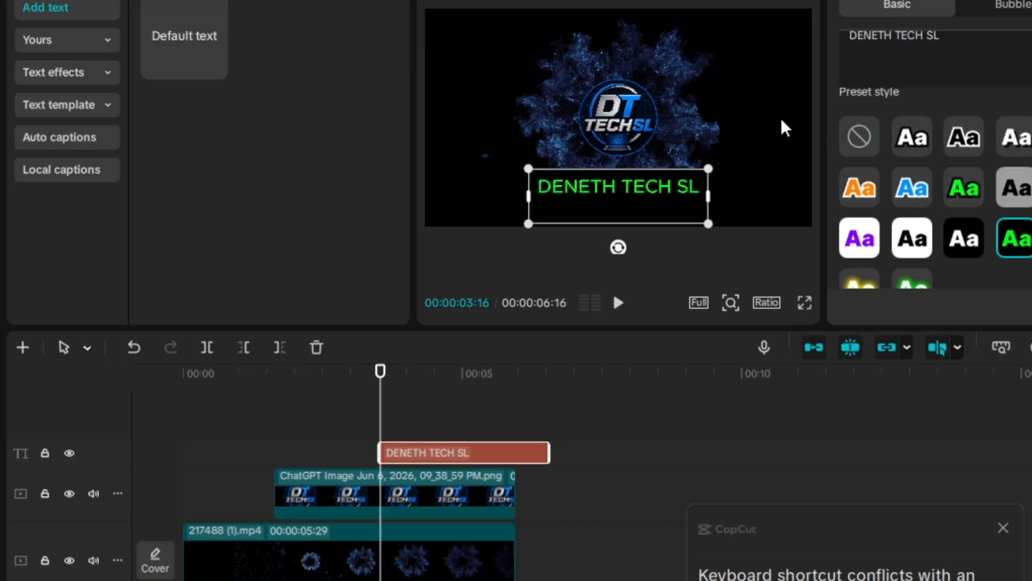
# - Trim the end of the title clip to match the background video's end at 00:00:05:29
pyautogui.click(541, 371)
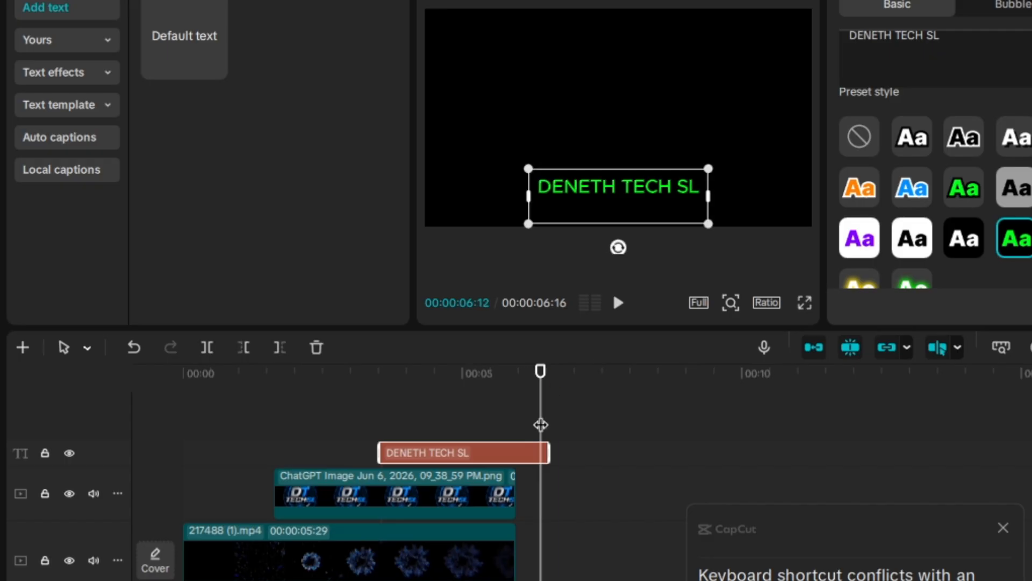
pyautogui.moveTo(539, 375); pyautogui.dragTo(377, 446)
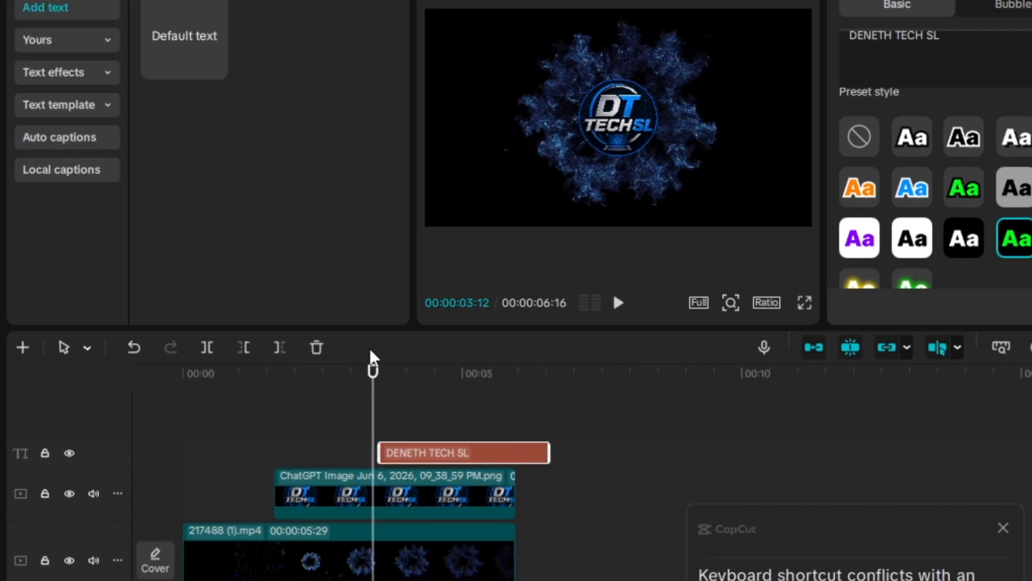
pyautogui.moveTo(372, 373); pyautogui.dragTo(274, 433)
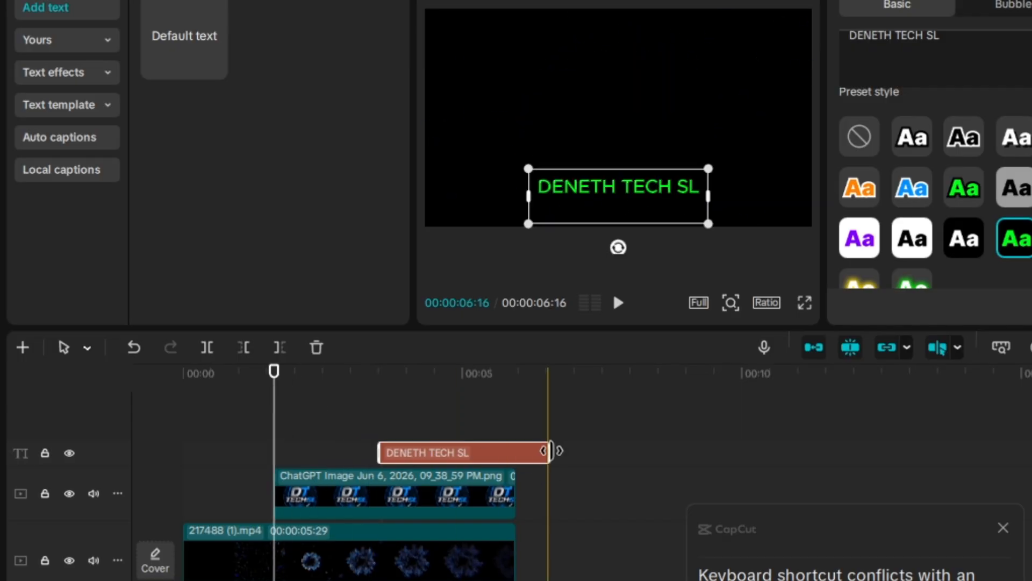
pyautogui.moveTo(550, 450); pyautogui.dragTo(517, 452)
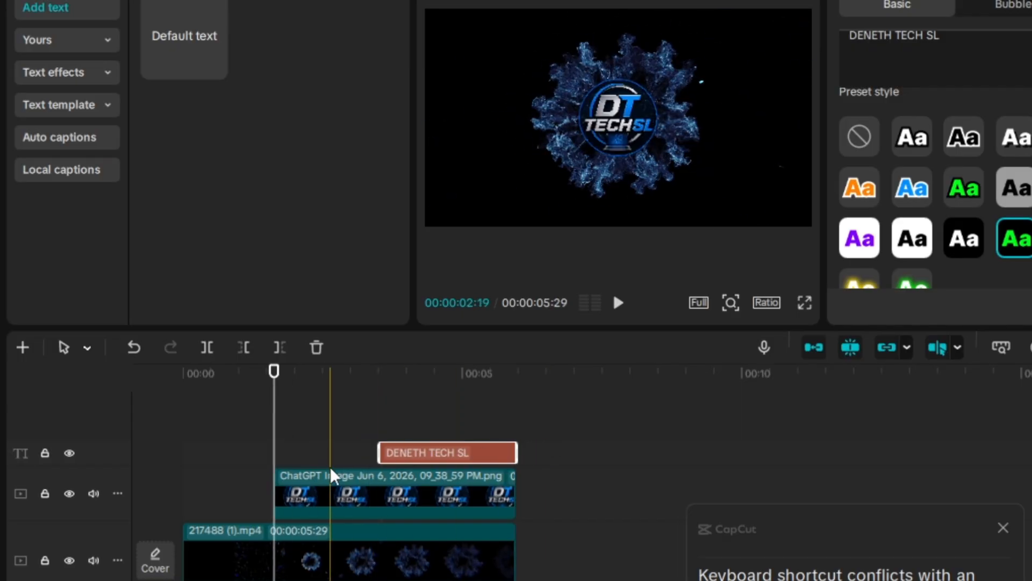
# - Apply the Fade In entrance animation to the logo image clip and preview it
pyautogui.click(323, 489)
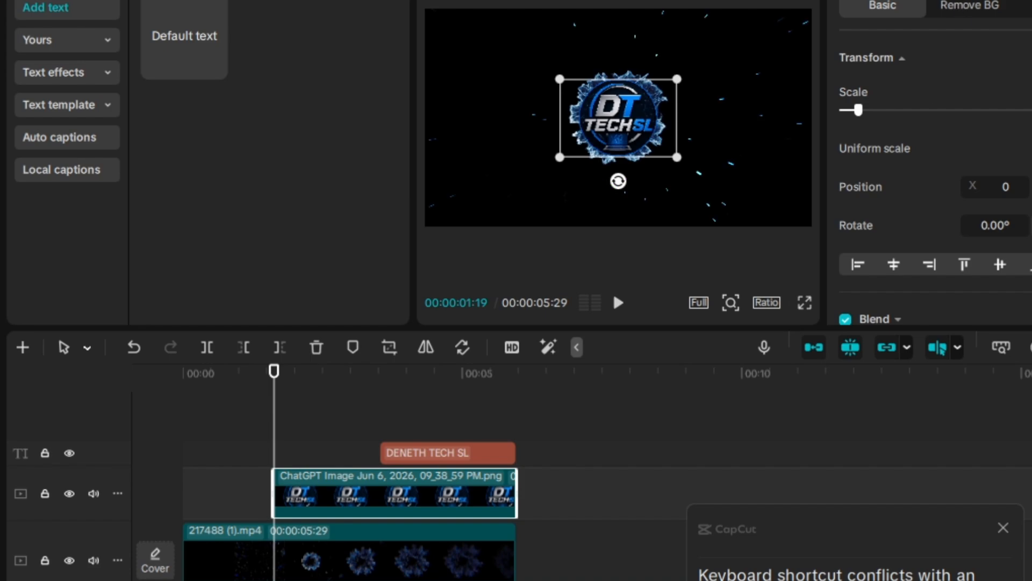
pyautogui.click(914, 1)
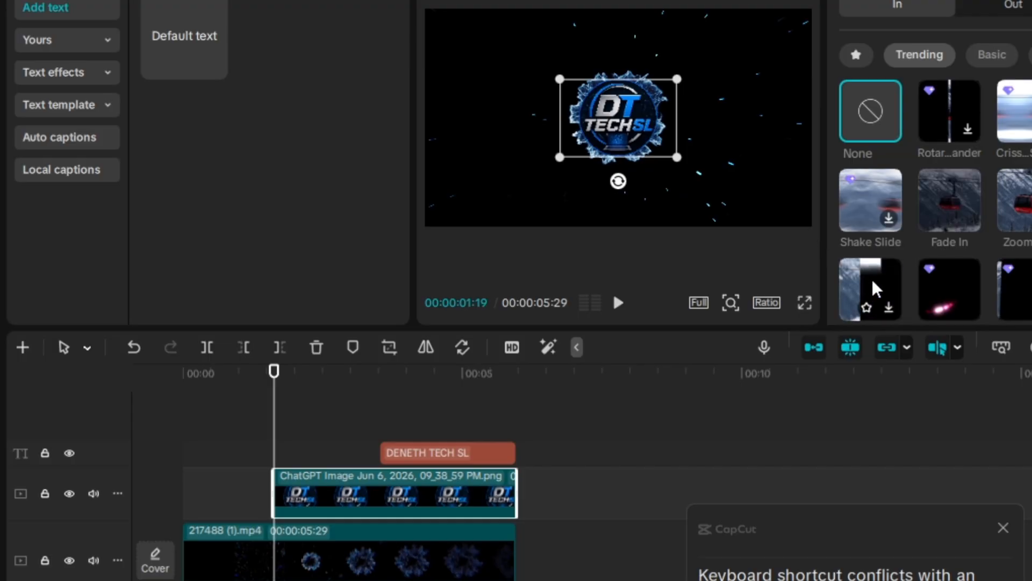
pyautogui.click(934, 195)
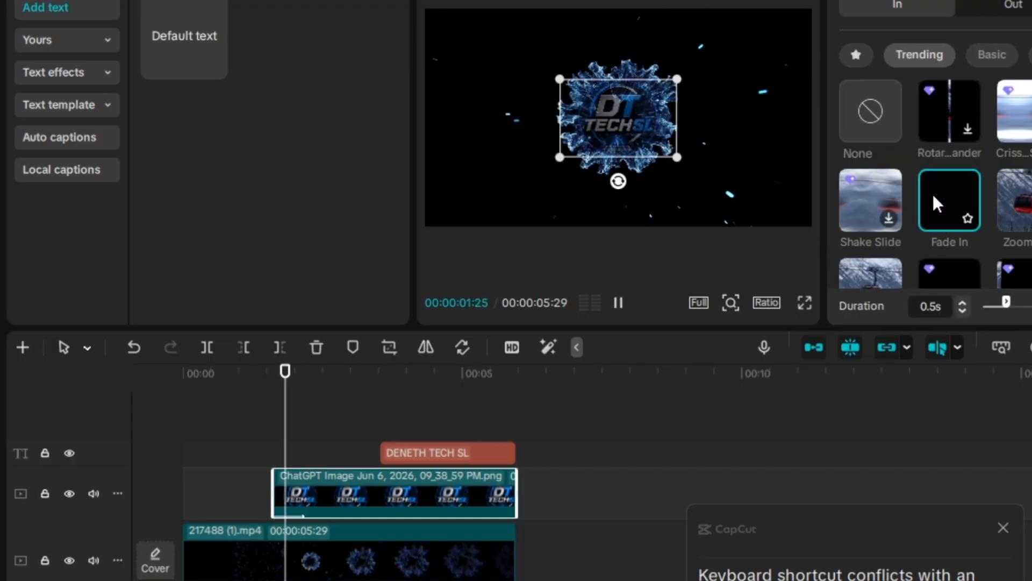
pyautogui.click(618, 303)
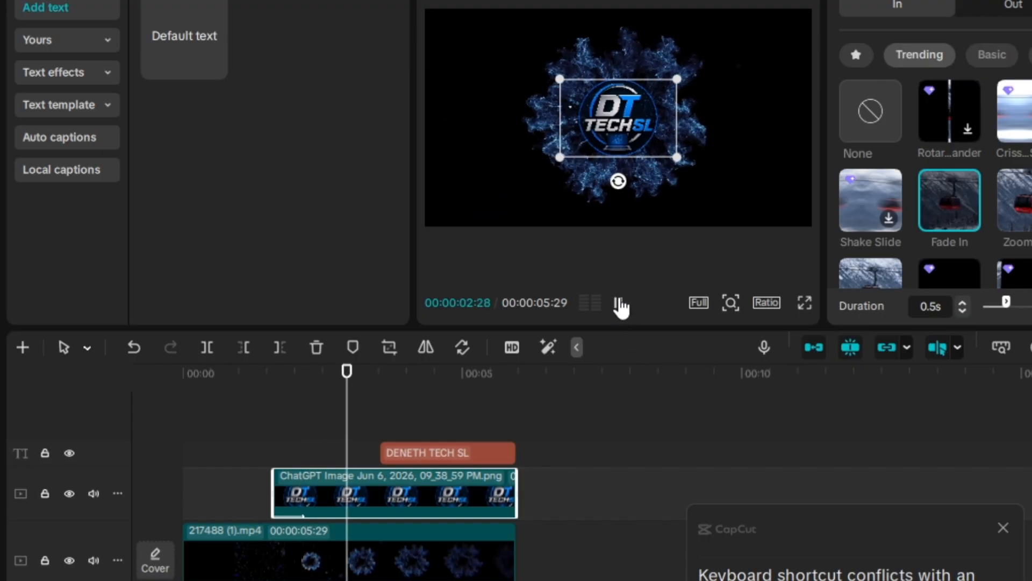
pyautogui.click(618, 303)
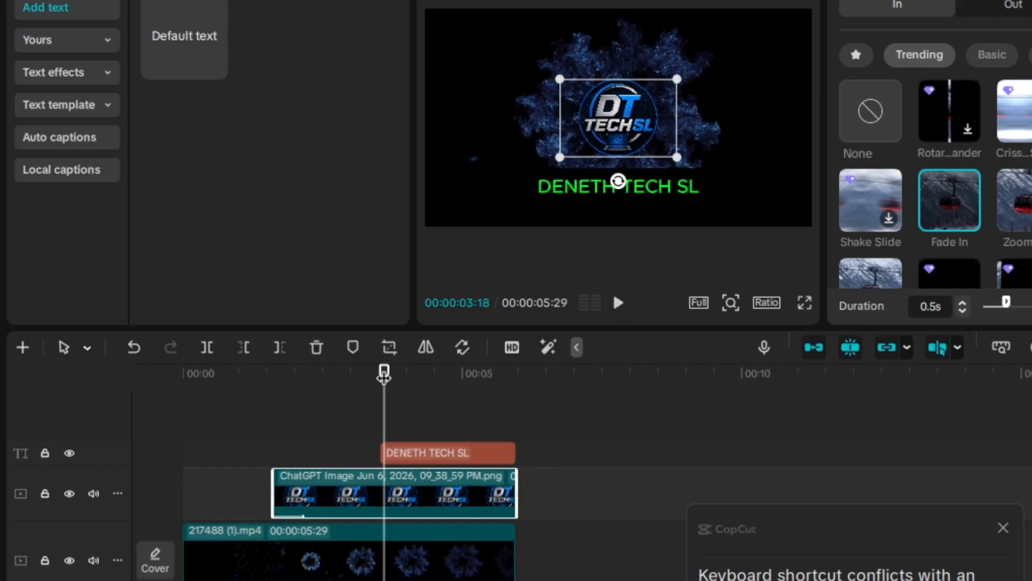
# - Apply the In Scanner entrance animation to the title, with the playhead at the title's start at 00:00:03:16
pyautogui.moveTo(385, 370); pyautogui.dragTo(381, 375)
pyautogui.click(414, 450)
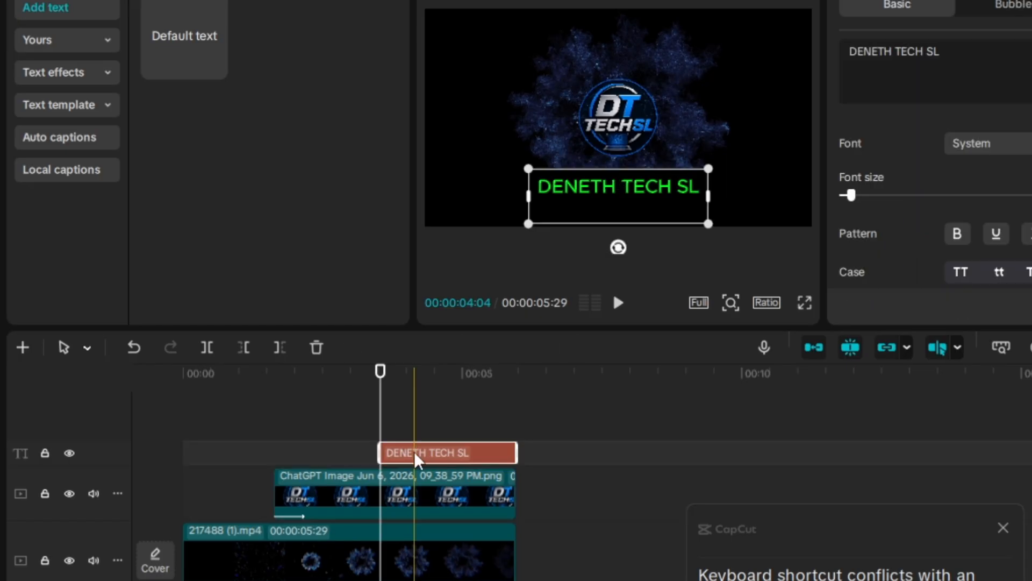
pyautogui.click(904, 1)
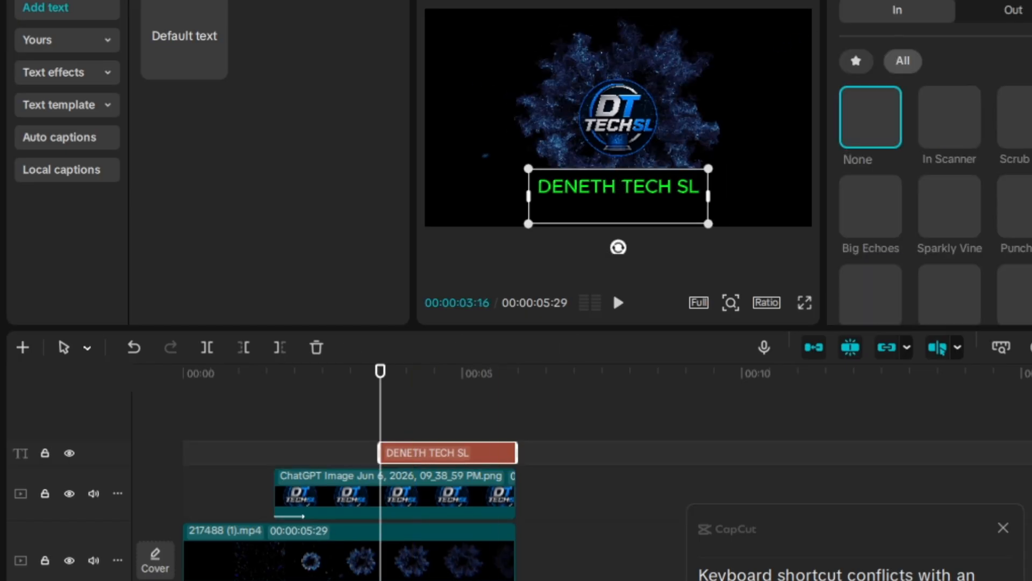
pyautogui.click(954, 112)
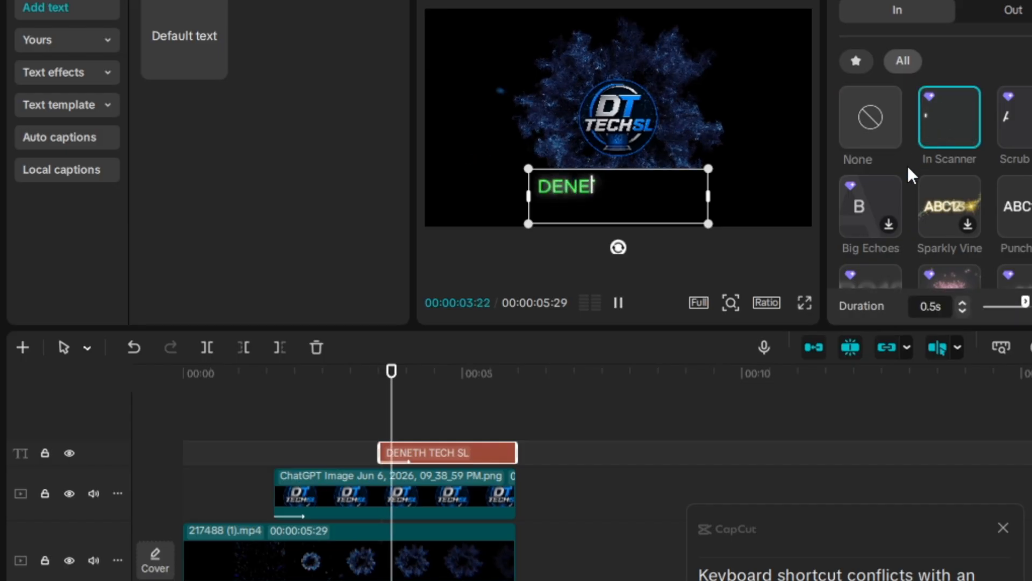
# - Preview the title's ending and apply the first exit animation in the gallery's third row to the title
pyautogui.moveTo(409, 371); pyautogui.dragTo(477, 400)
pyautogui.click(620, 305)
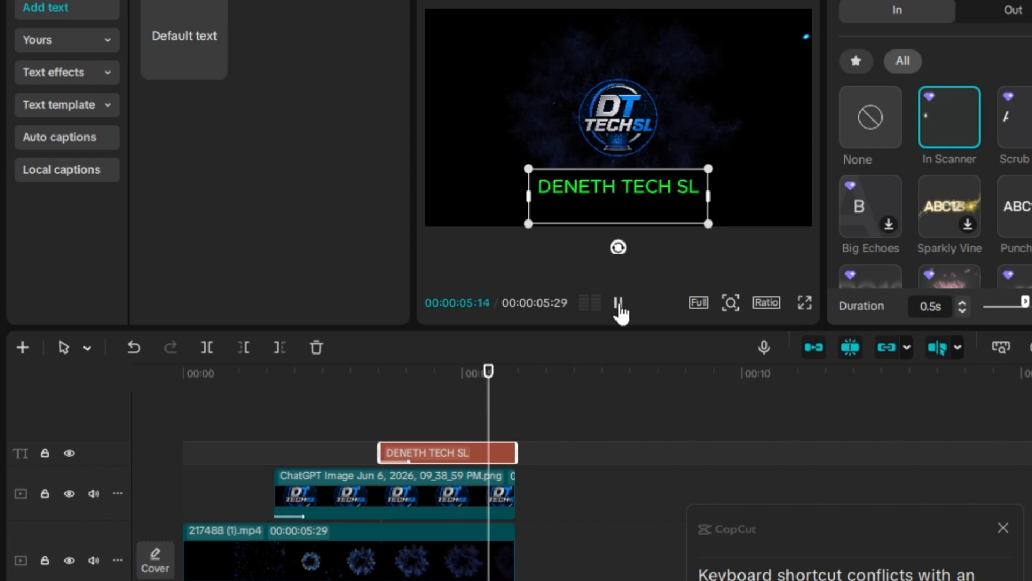
pyautogui.click(619, 305)
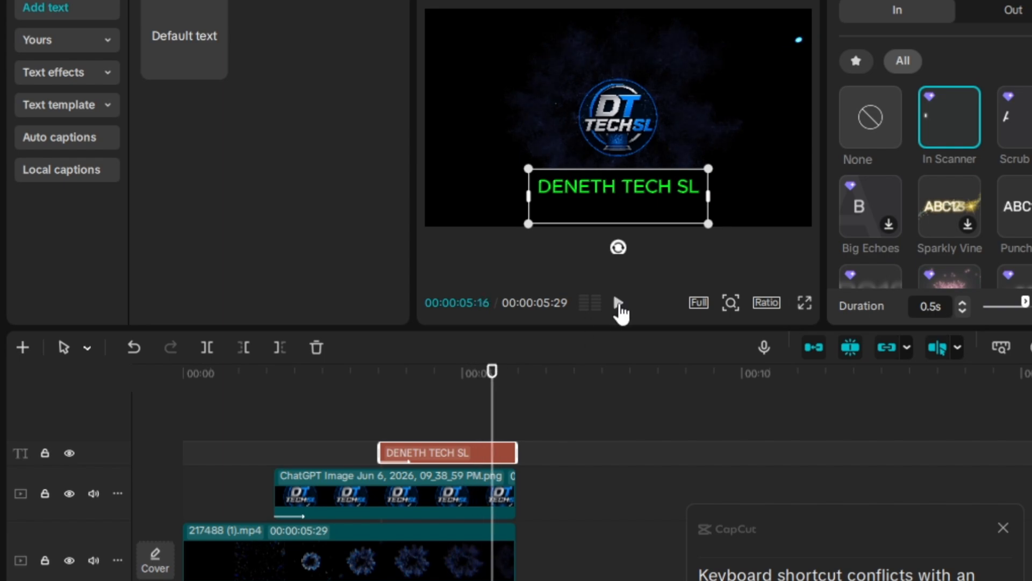
pyautogui.click(998, 16)
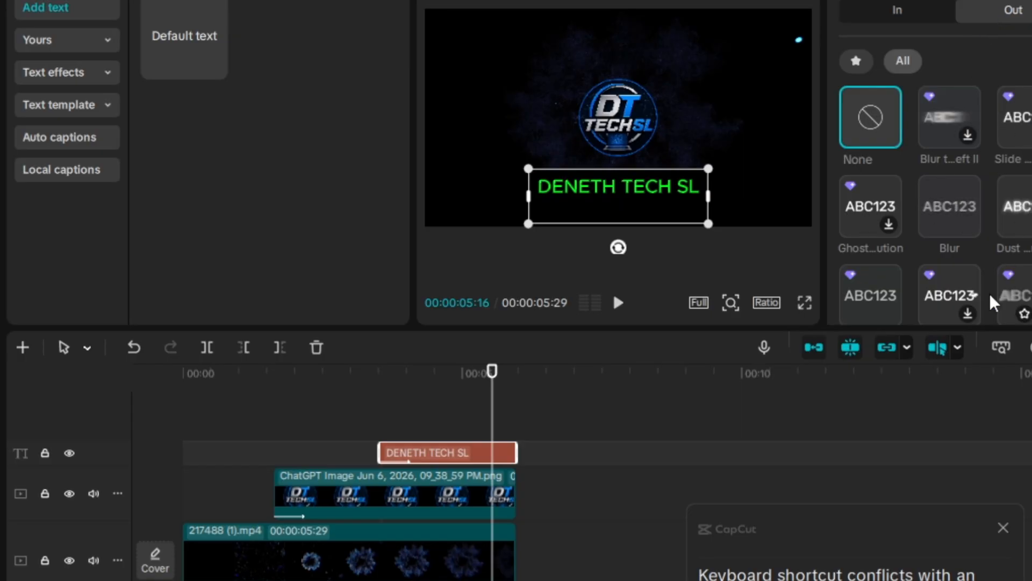
pyautogui.click(869, 286)
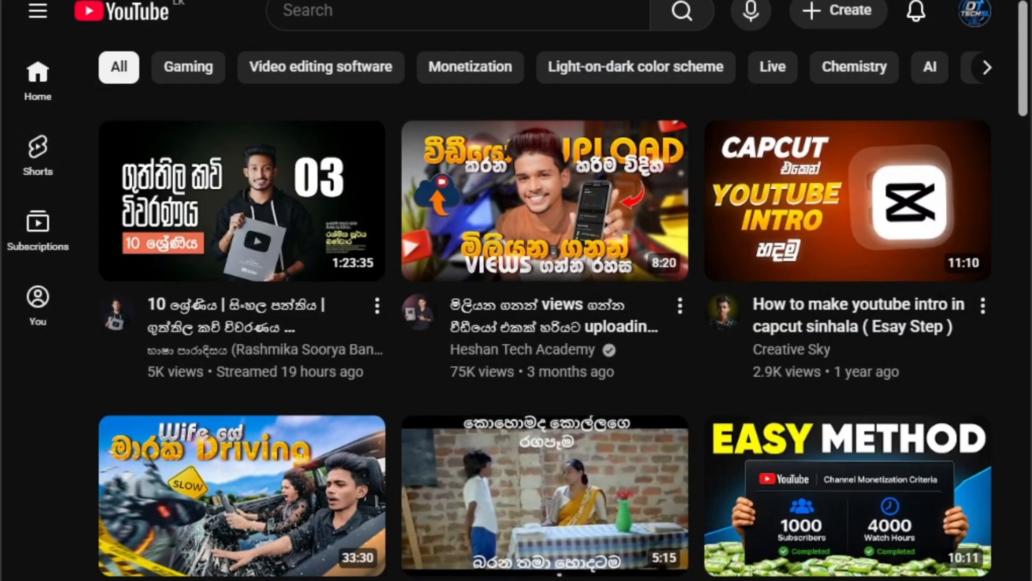
# - Switch to YouTube, open the Audio library in YouTube Studio, and filter its music to Attribution not required
pyautogui.click(975, 15)
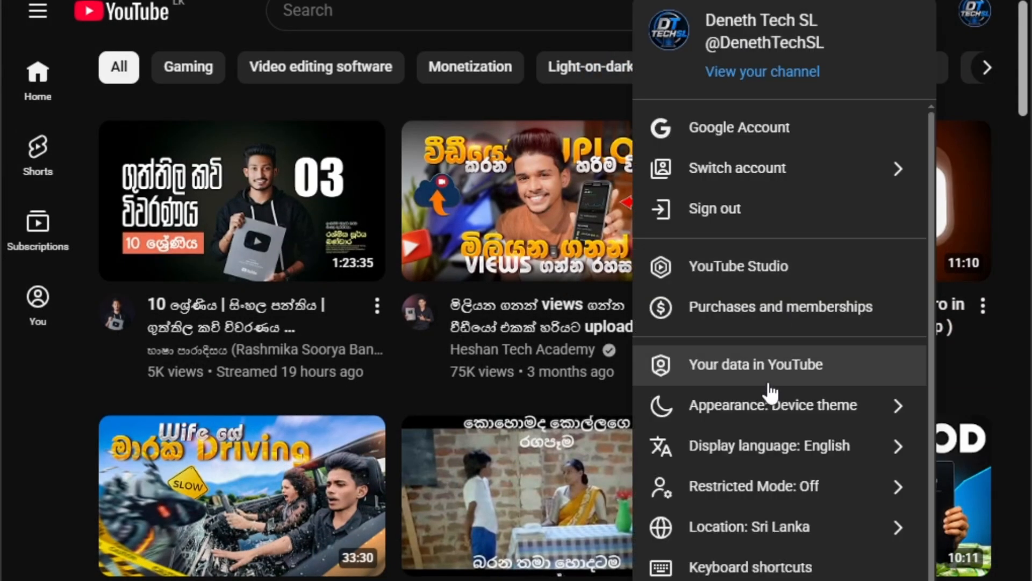
pyautogui.click(751, 272)
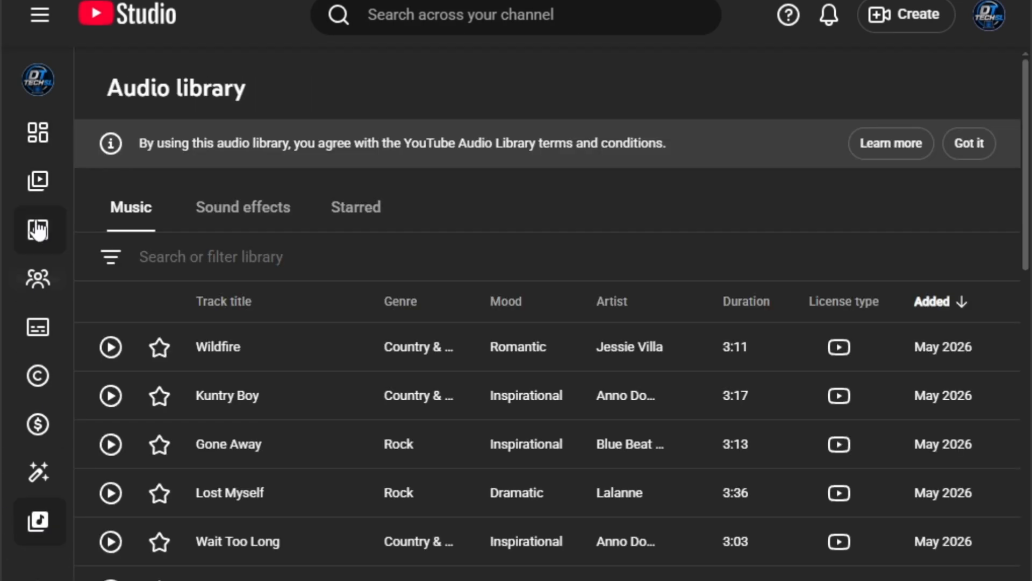
pyautogui.click(175, 253)
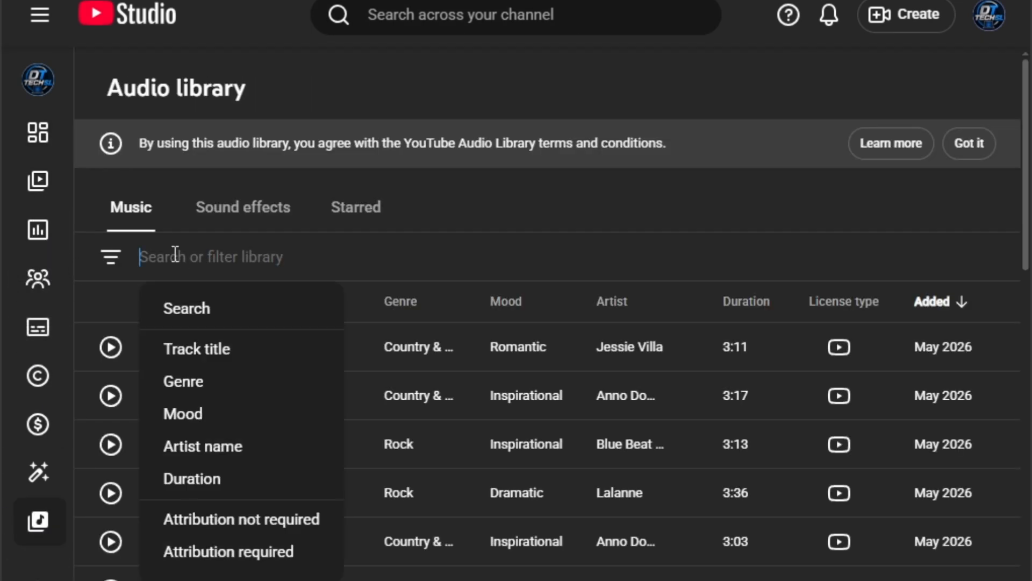
pyautogui.click(229, 524)
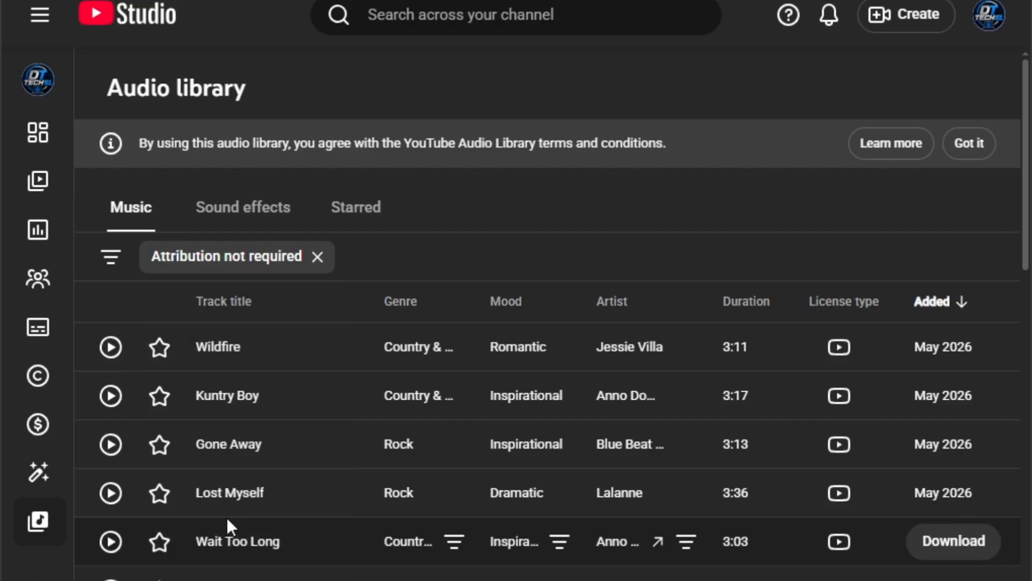
# - Search the filtered music for "intro" and download the track The Fog
pyautogui.click(410, 256)
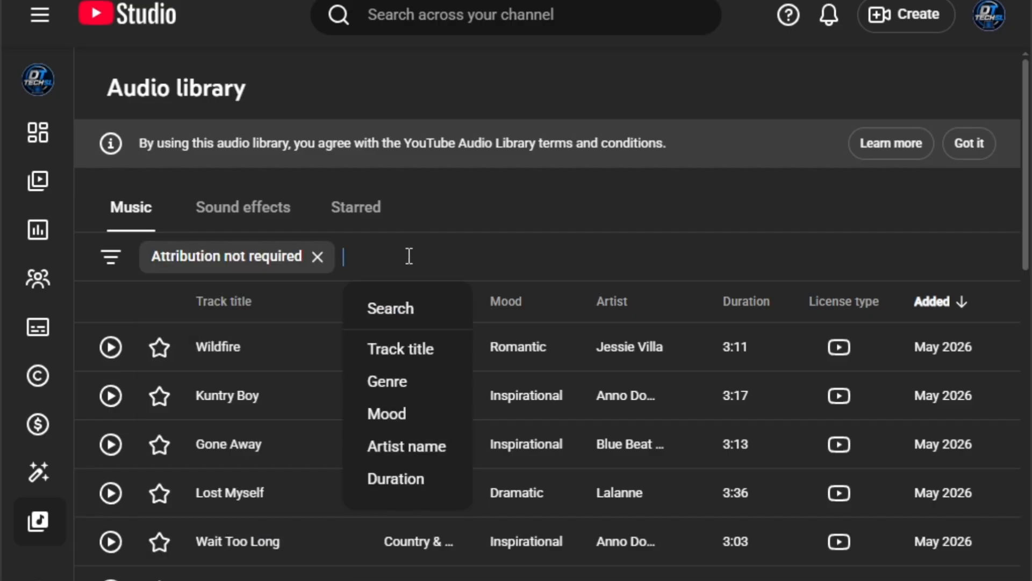
pyautogui.click(398, 311)
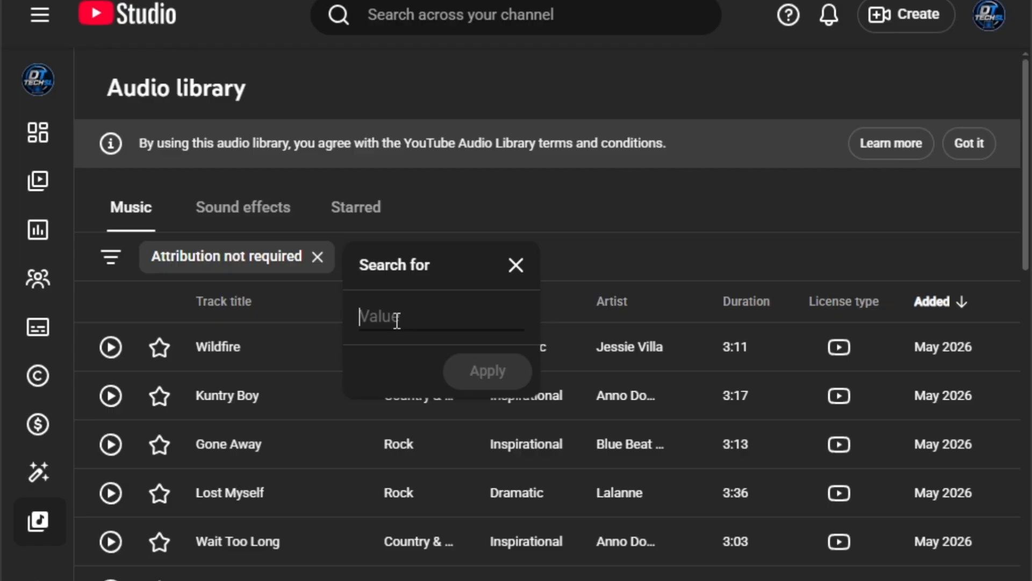
pyautogui.write('intro')
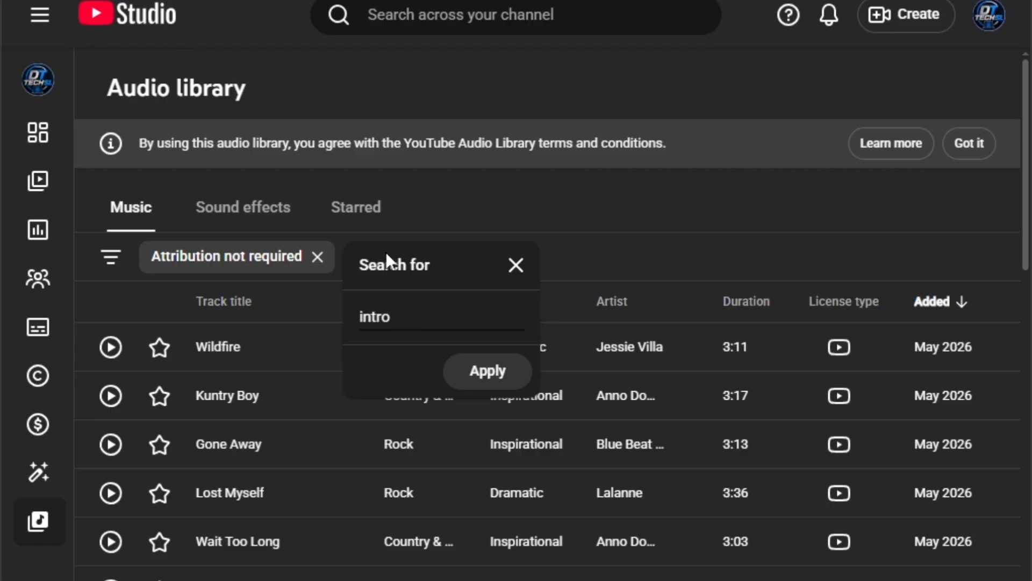
pyautogui.click(487, 371)
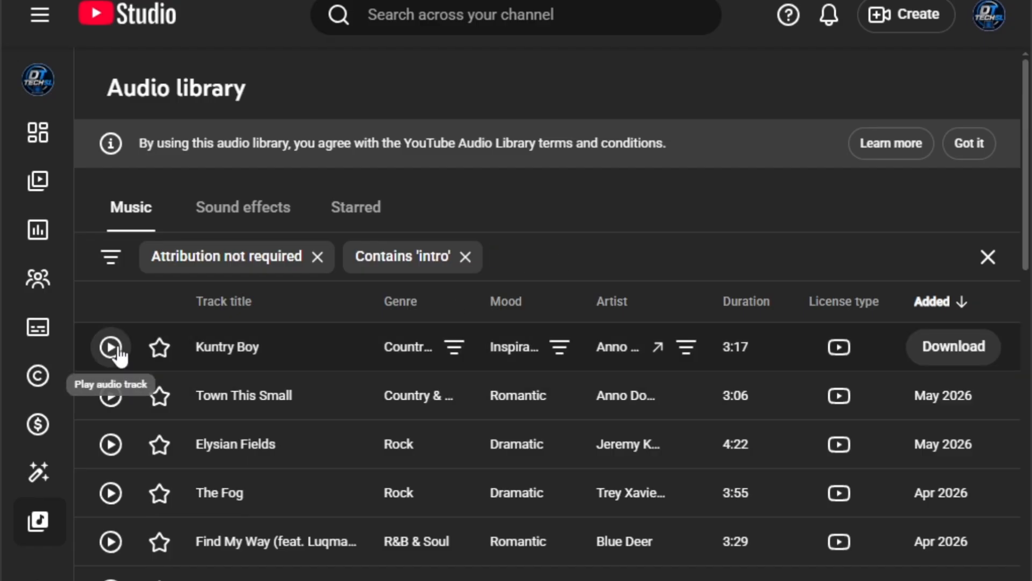
pyautogui.scroll(-1, 113, 349)
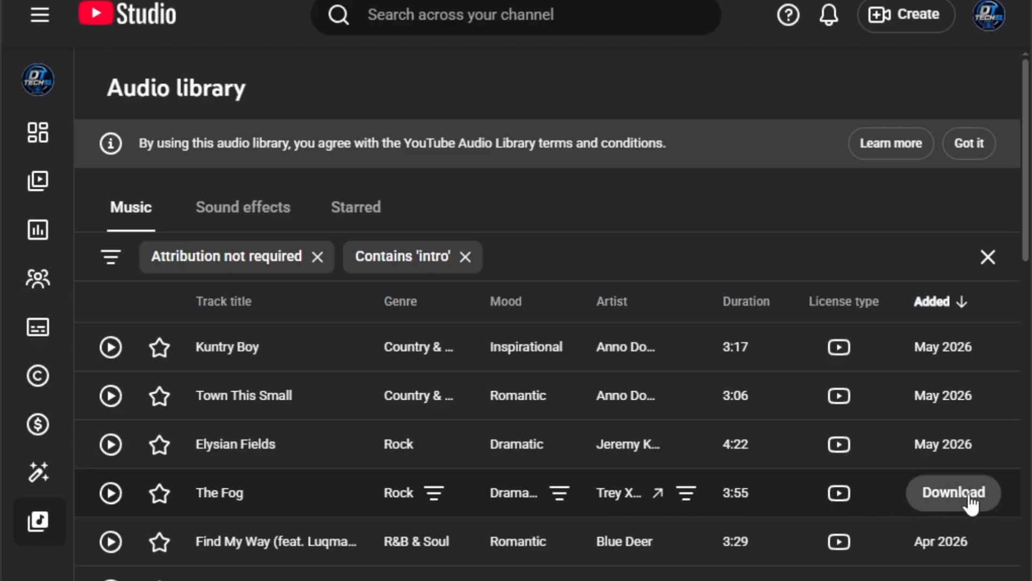
pyautogui.click(971, 503)
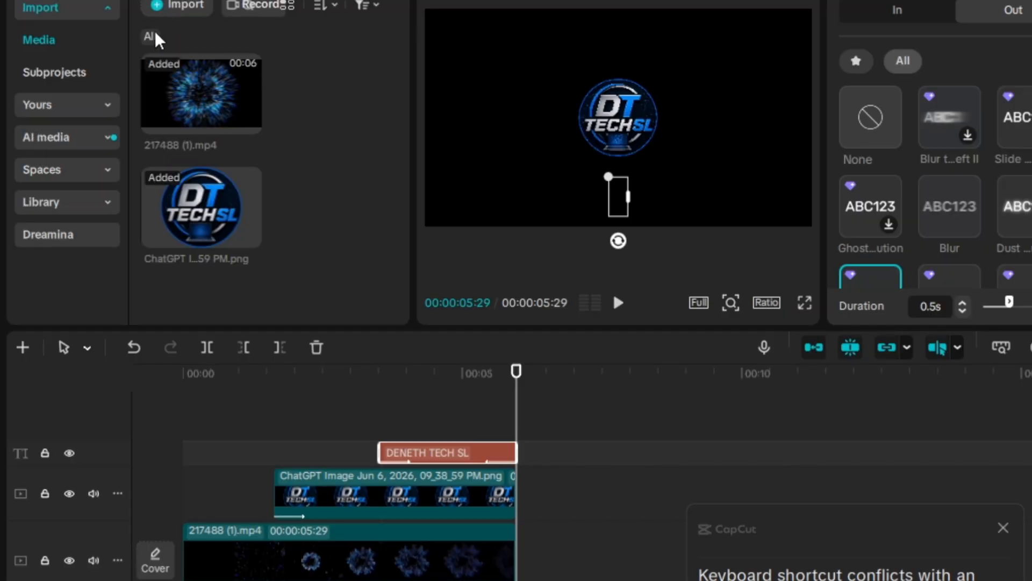
# - Switch to CapCut, import The Fog audio file from Downloads, and place it on the timeline beneath the background video
pyautogui.click(180, 5)
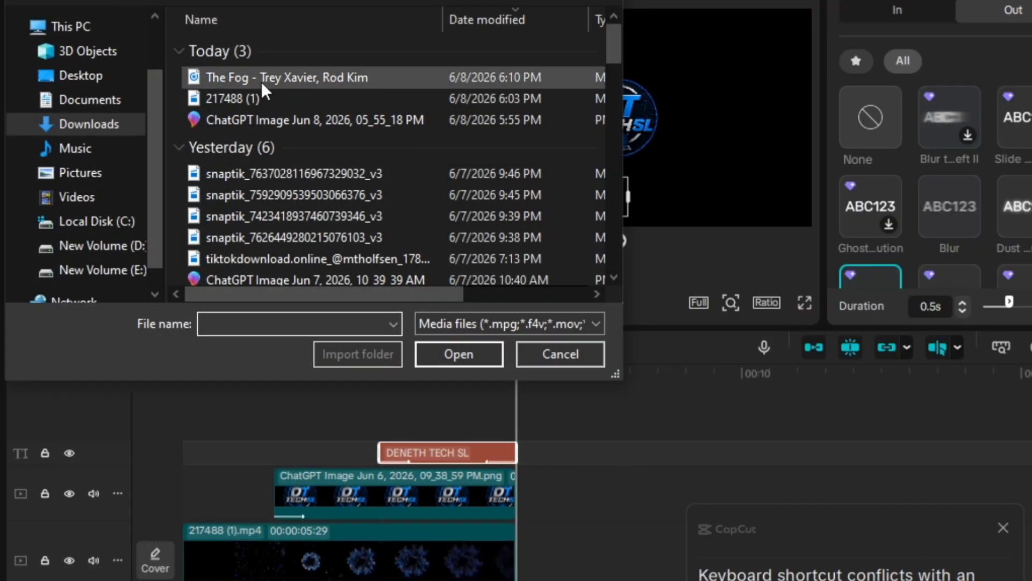
pyautogui.click(259, 79)
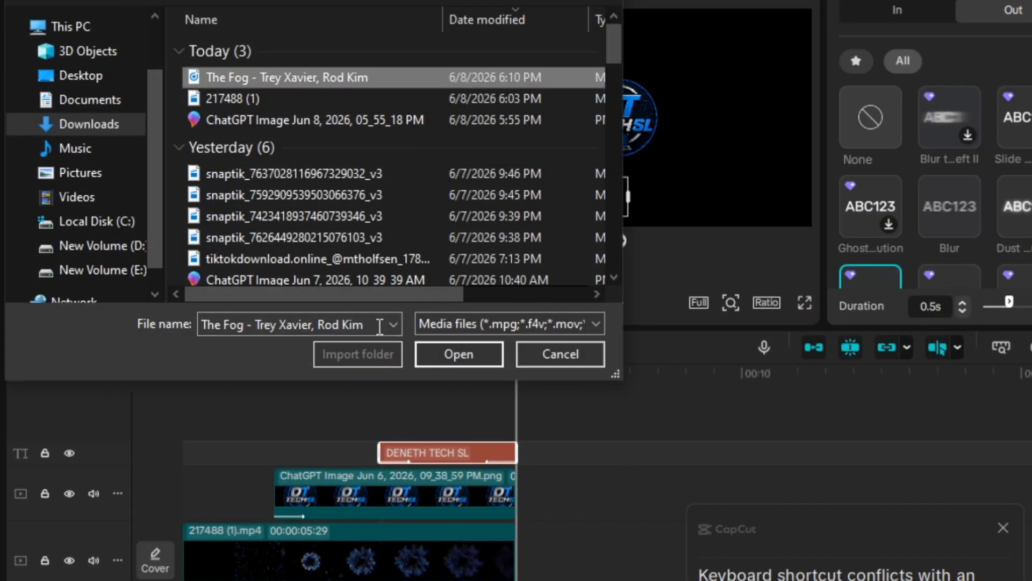
pyautogui.click(445, 354)
pyautogui.moveTo(217, 247); pyautogui.dragTo(346, 573)
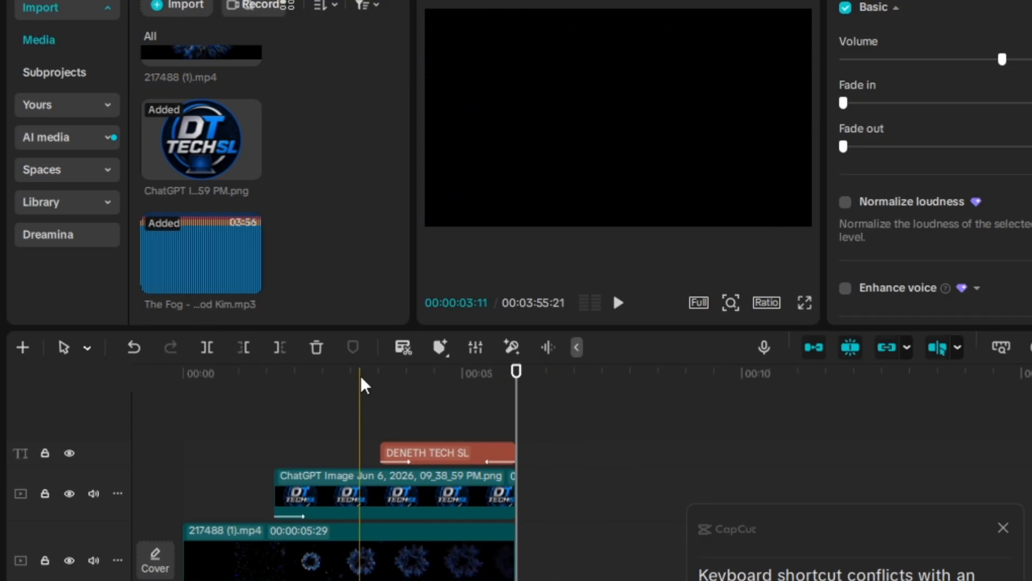
# - Delete the excess music past the video's end at 00:00:05:29 and return the playhead to the start
pyautogui.click(317, 349)
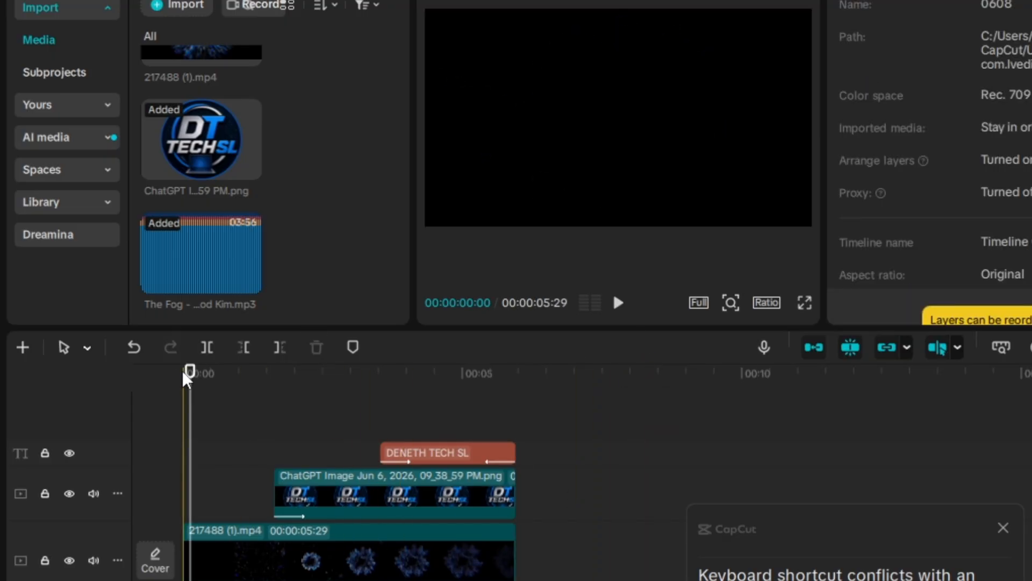
pyautogui.moveTo(189, 372); pyautogui.dragTo(169, 378)
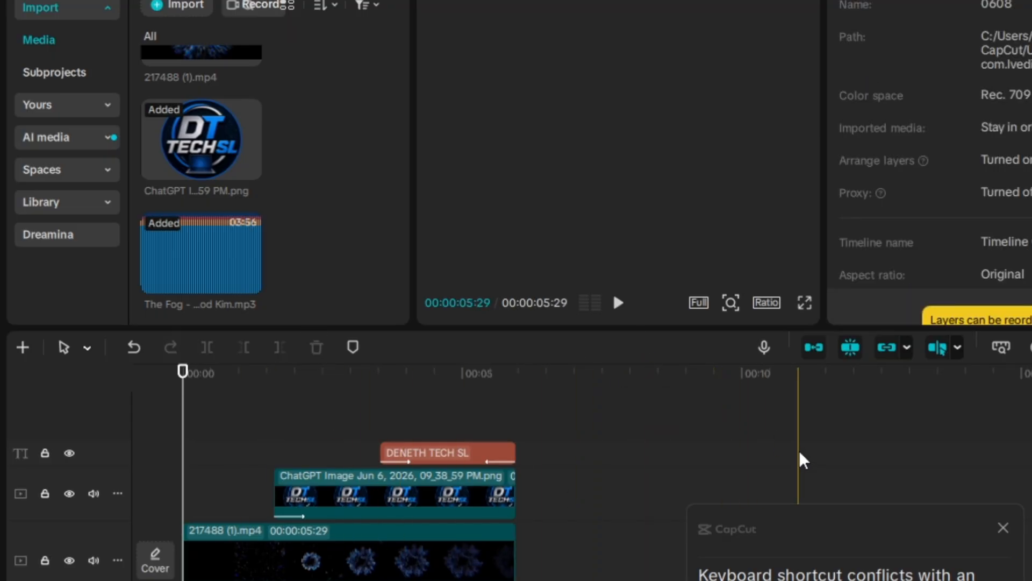